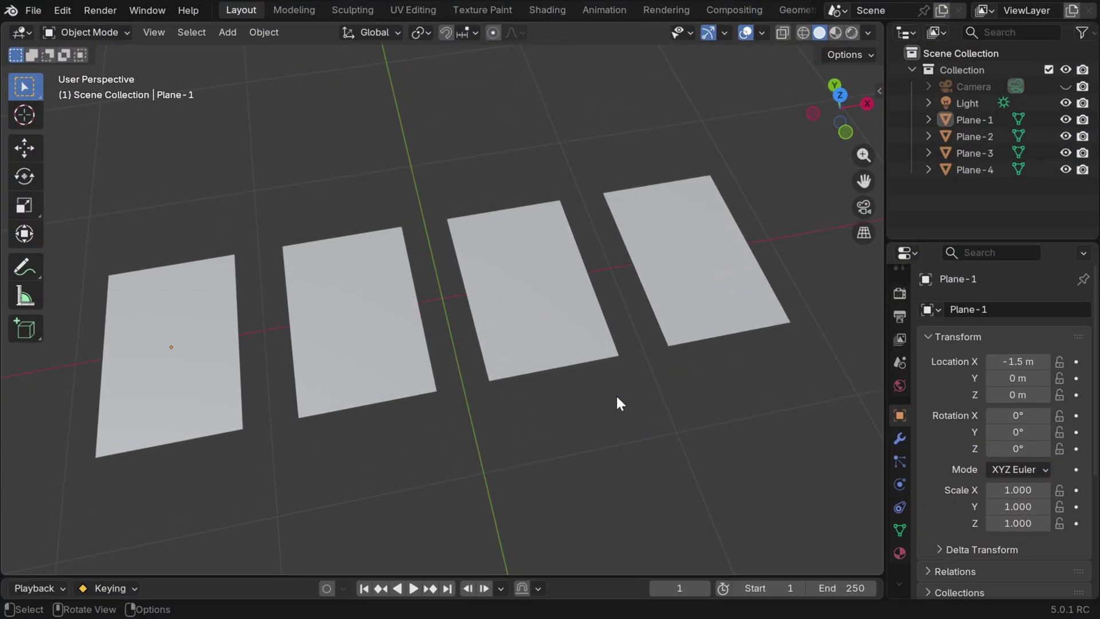
# Add a Bevel modifier to Plane-1 and set it to bevel vertices
pyautogui.moveTo(616, 397); pyautogui.dragTo(593, 473, button='middle')
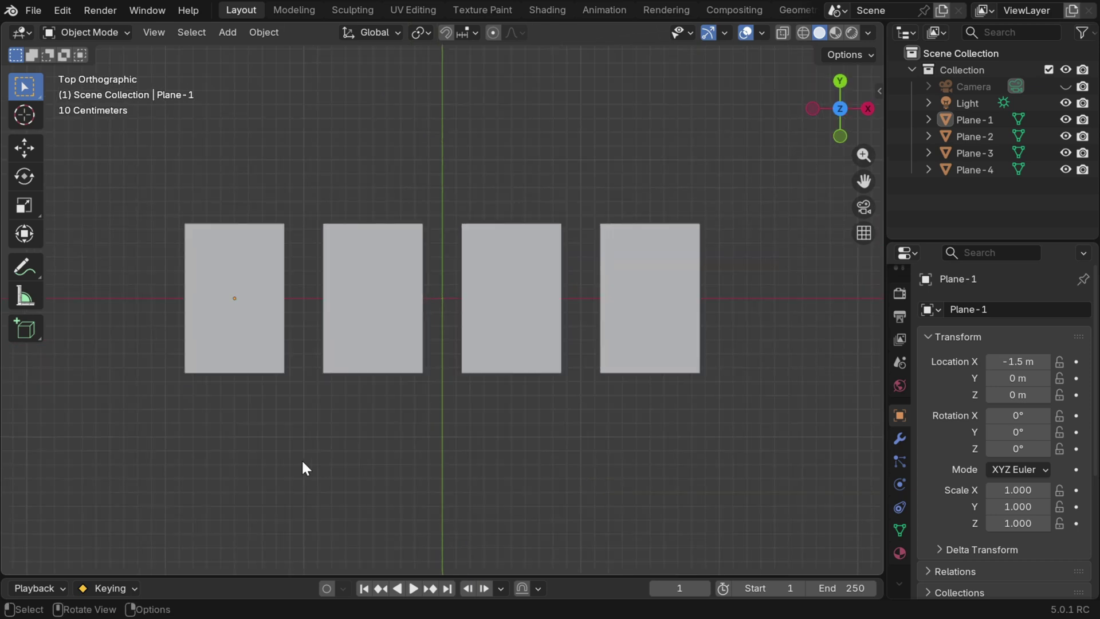
pyautogui.scroll(2, 273, 459)
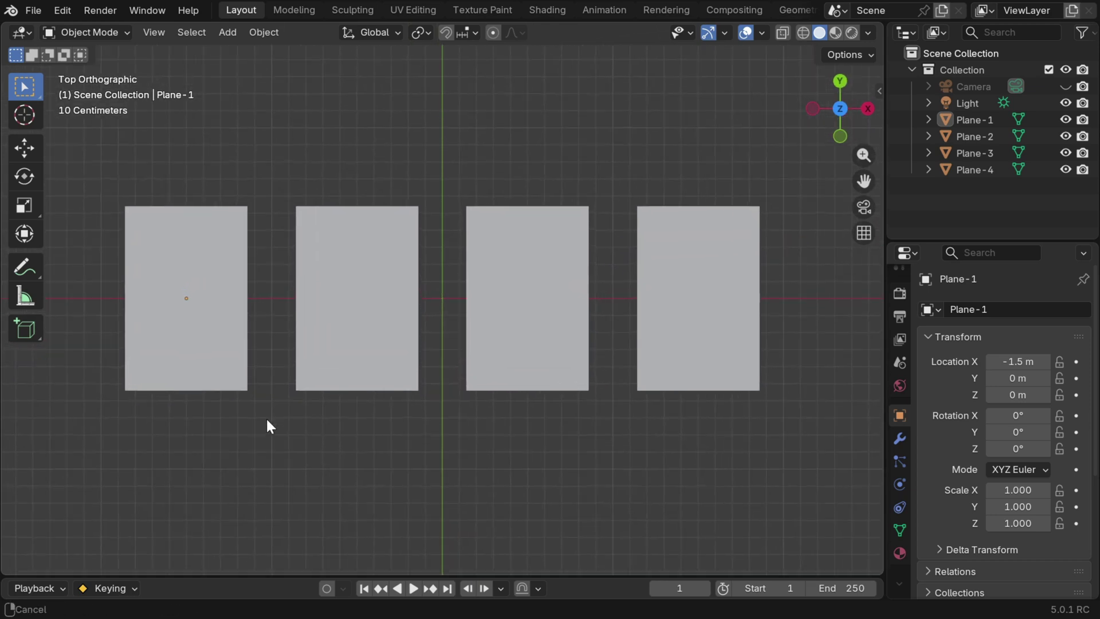
pyautogui.click(191, 379)
pyautogui.click(899, 438)
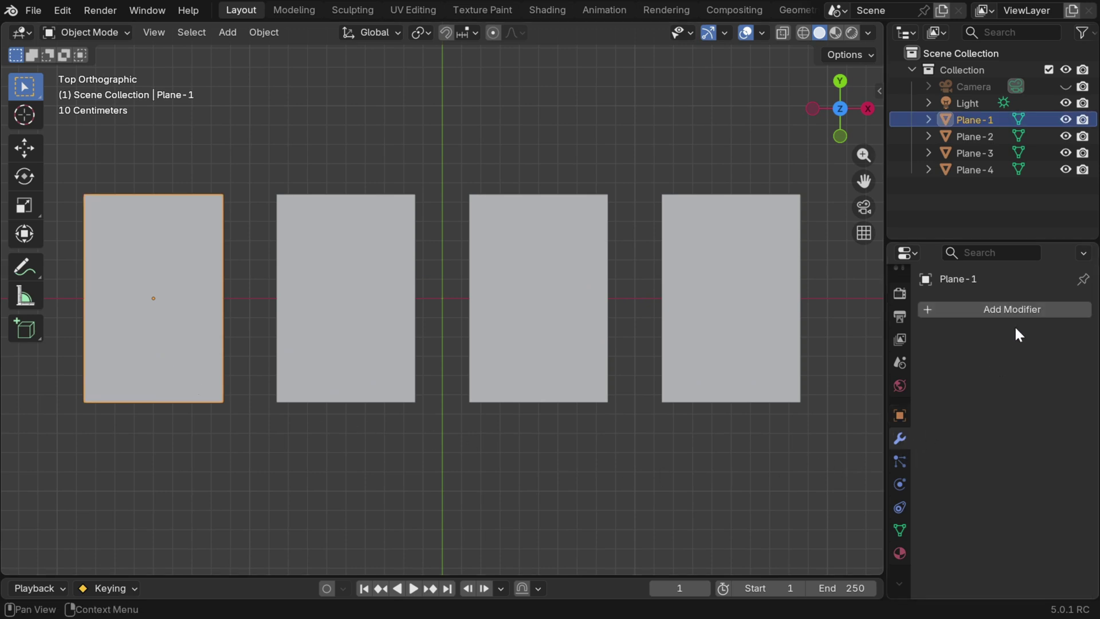
pyautogui.click(1014, 309)
pyautogui.moveTo(976, 346)
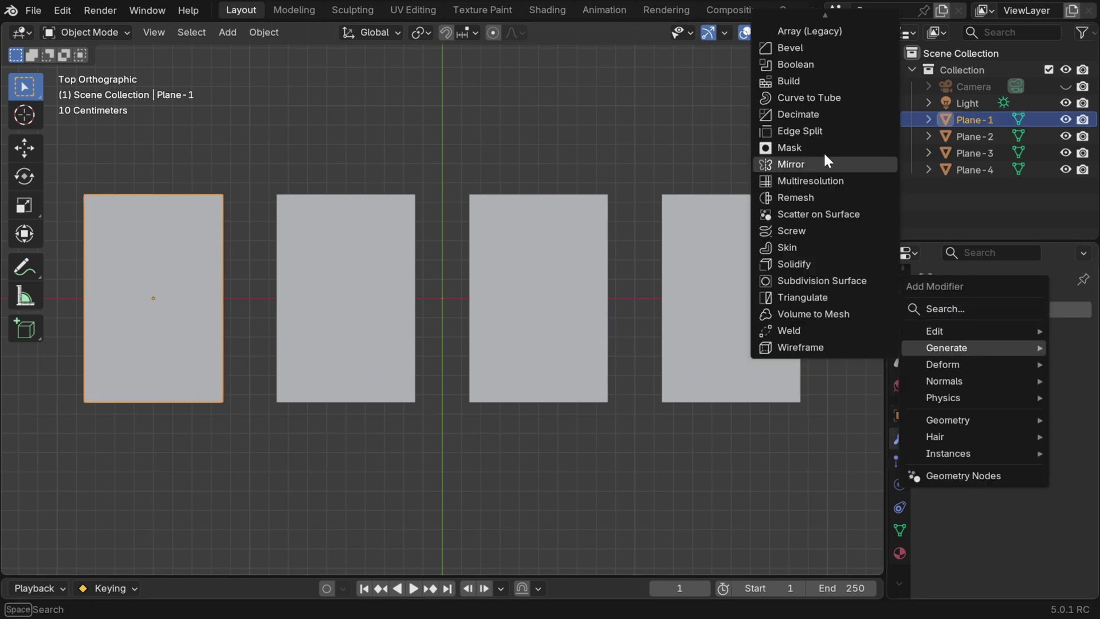
pyautogui.click(813, 47)
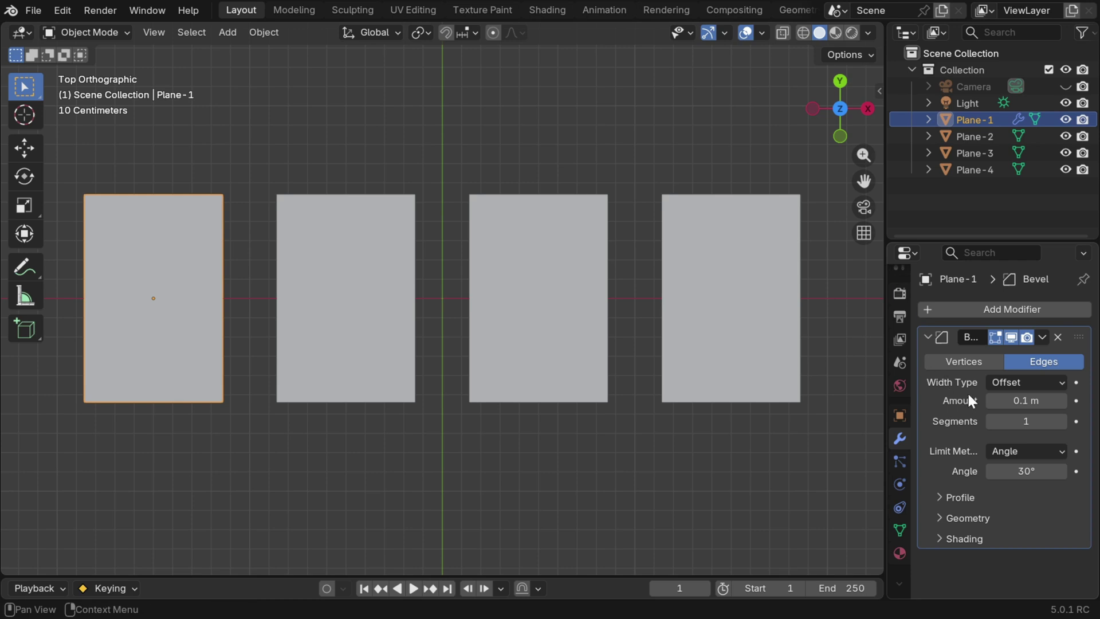
pyautogui.click(963, 362)
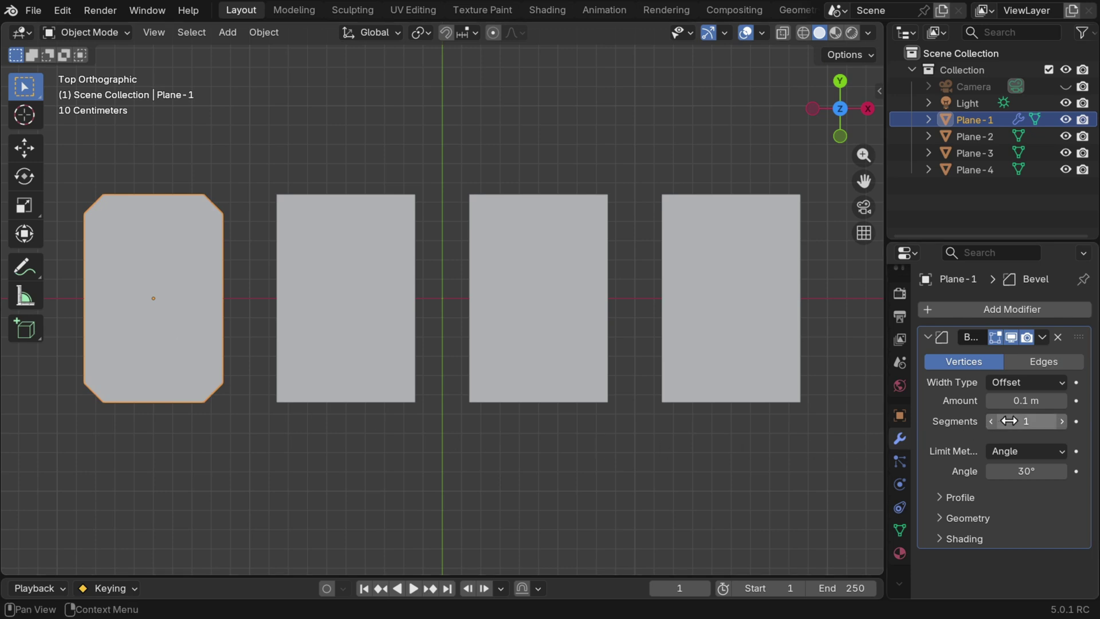
# Set Plane-1's bevel amount to 0.06 m with 10 segments
pyautogui.moveTo(1034, 402)
pyautogui.mouseDown()
pyautogui.moveTo(1004, 403)
pyautogui.moveTo(1014, 403)
pyautogui.mouseUp()
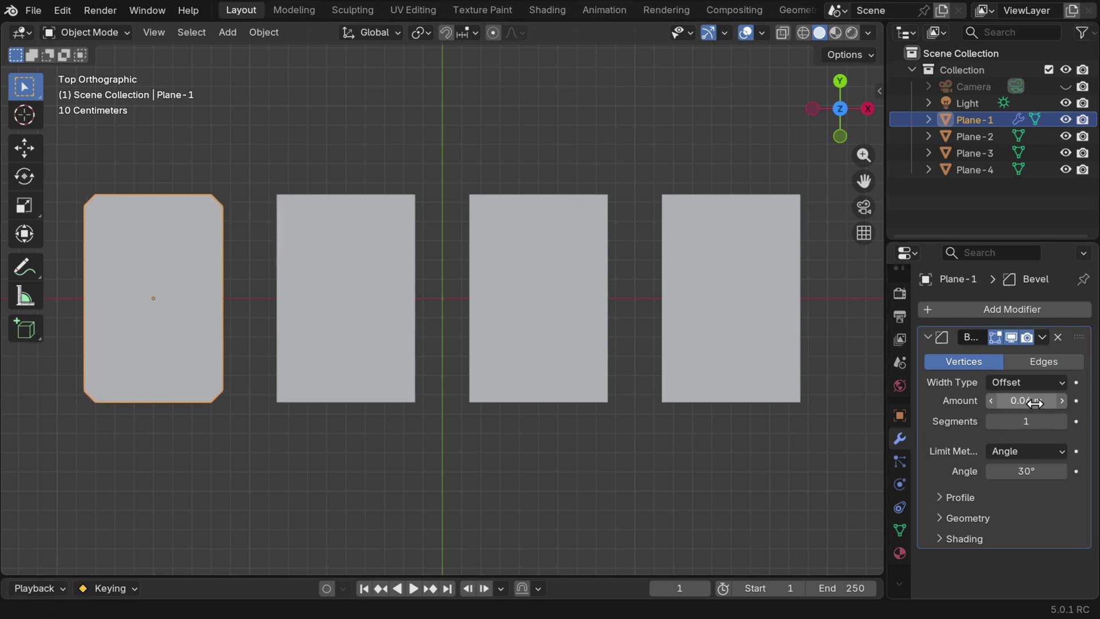
pyautogui.click(1041, 422)
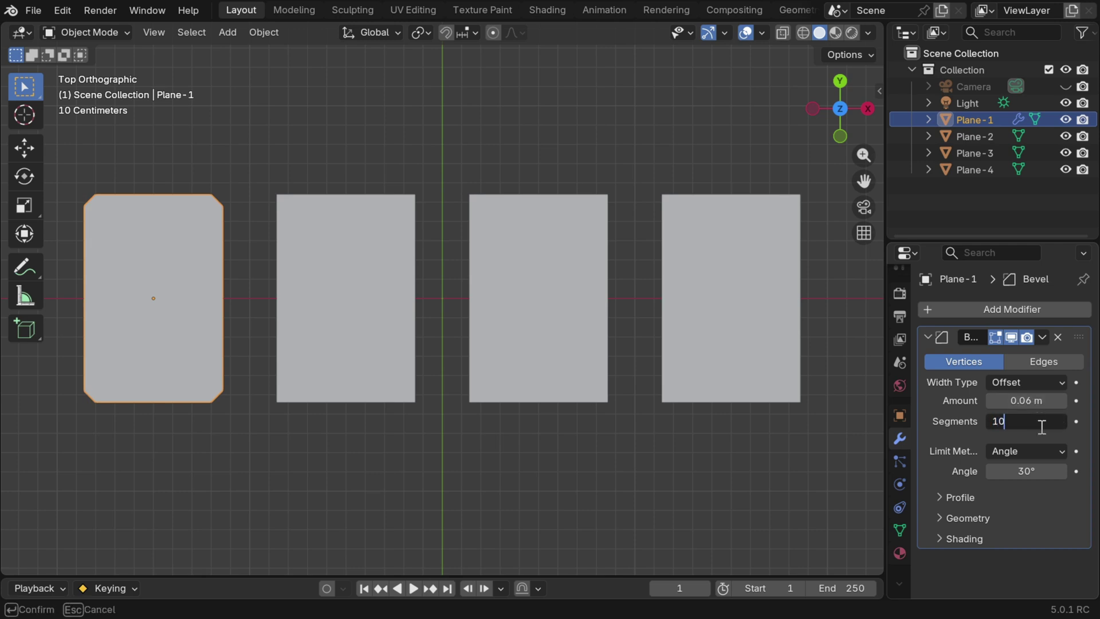
pyautogui.write('10')
pyautogui.press('Return')
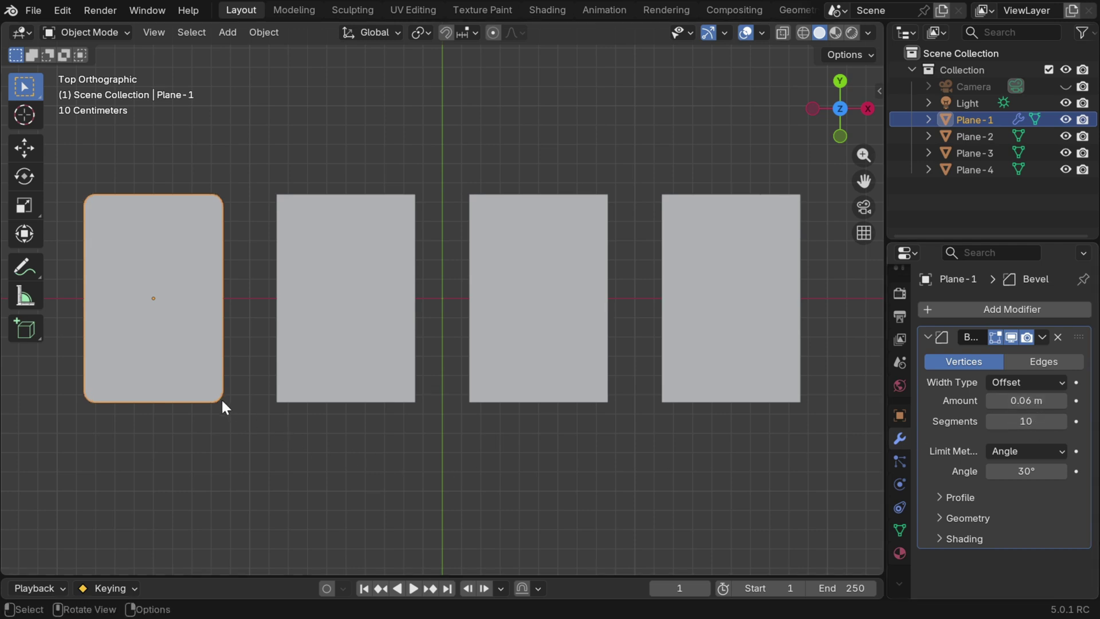
# Copy Plane-1's Bevel modifier to Plane-2, Plane-3 and Plane-4
pyautogui.click(354, 381)
pyautogui.keyDown('shift'); pyautogui.click(542, 382); pyautogui.keyUp('shift')
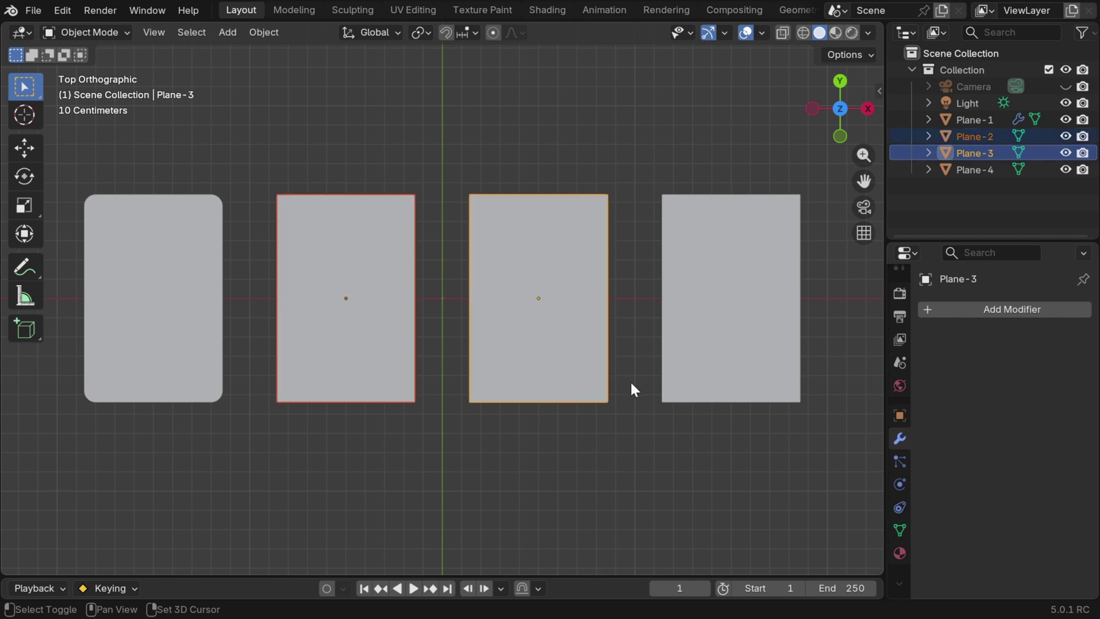
pyautogui.keyDown('shift'); pyautogui.click(733, 373); pyautogui.keyUp('shift')
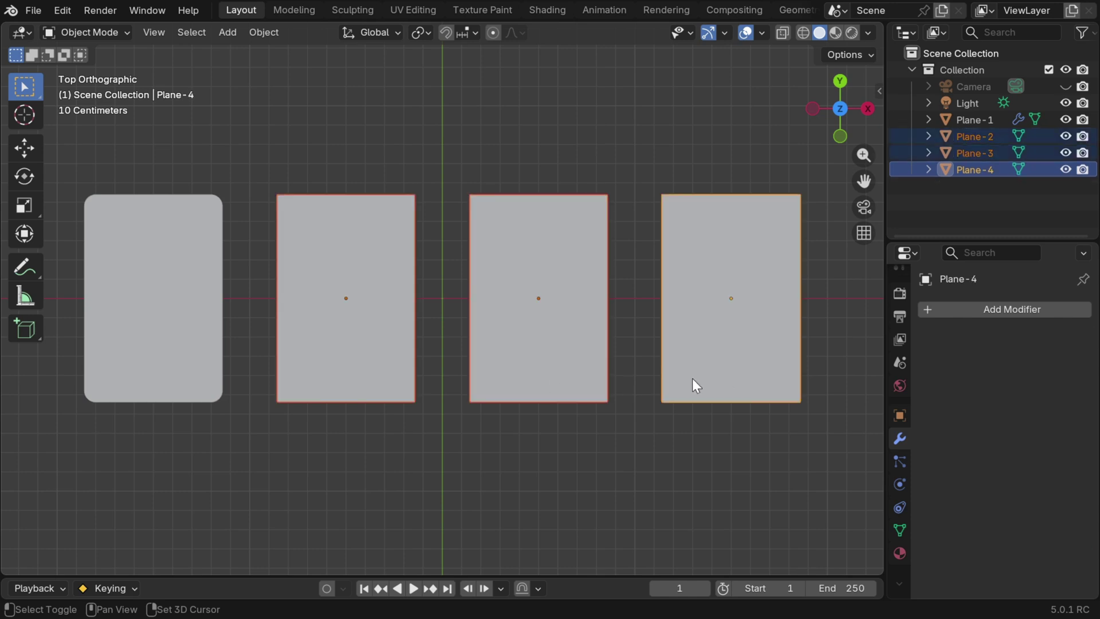
pyautogui.keyDown('shift'); pyautogui.click(180, 369); pyautogui.keyUp('shift')
pyautogui.click(1042, 339)
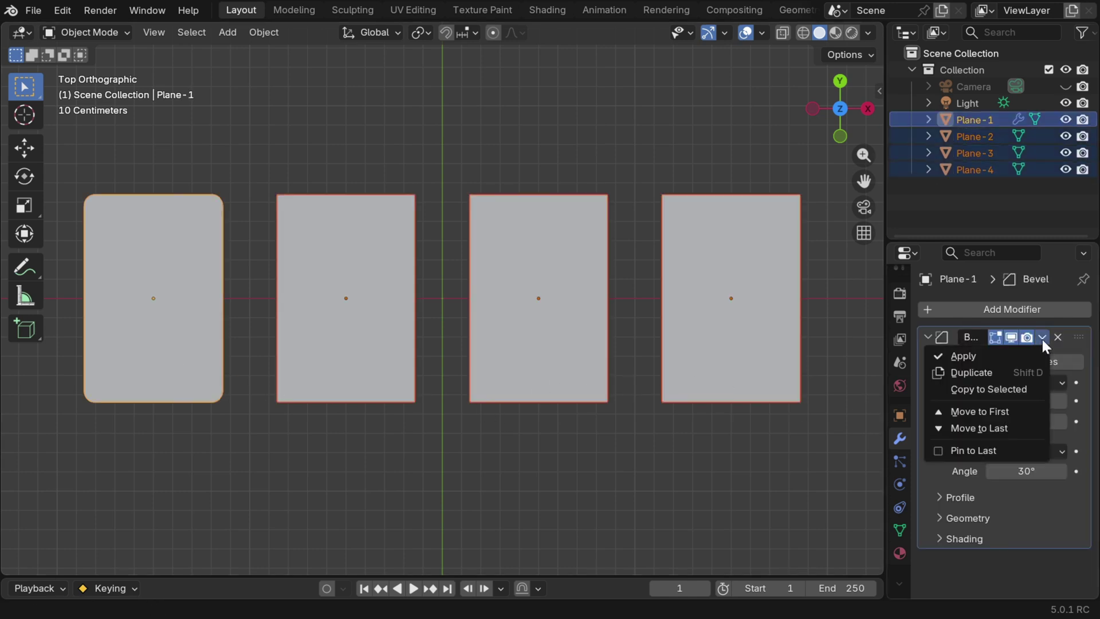
pyautogui.click(1005, 388)
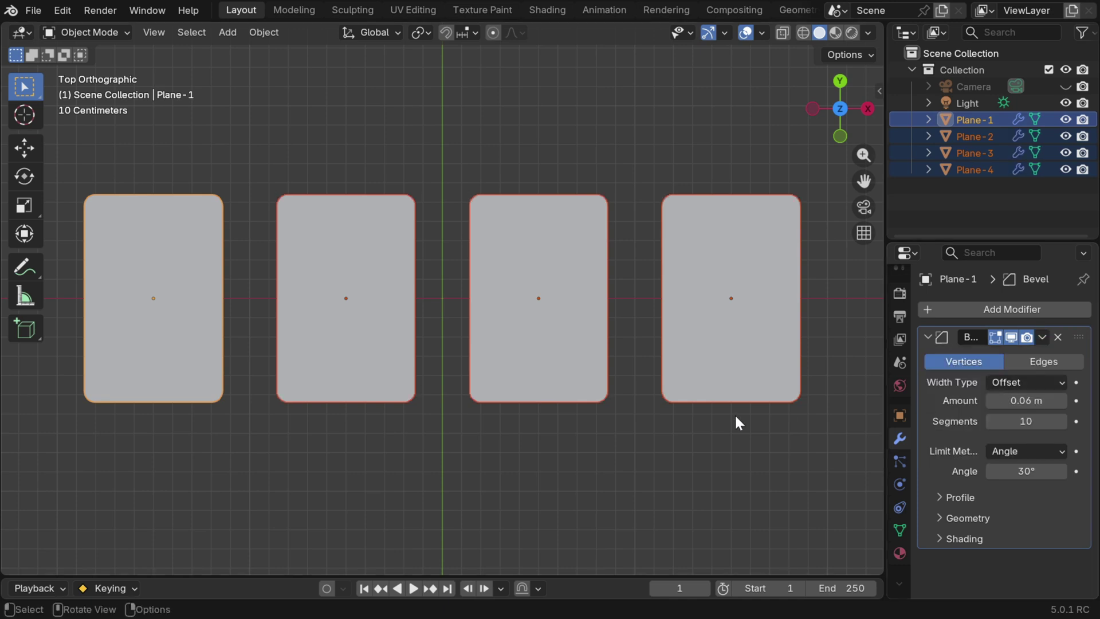
# Switch the viewport to rendered shading and create a new material on Plane-1
pyautogui.click(176, 384)
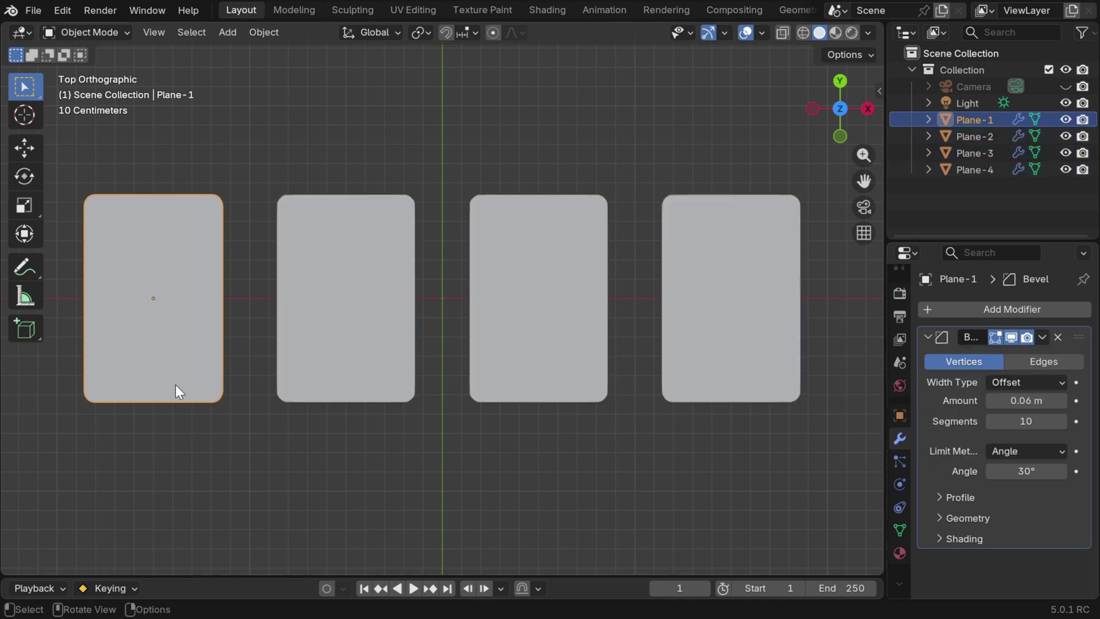
pyautogui.click(852, 33)
pyautogui.click(899, 553)
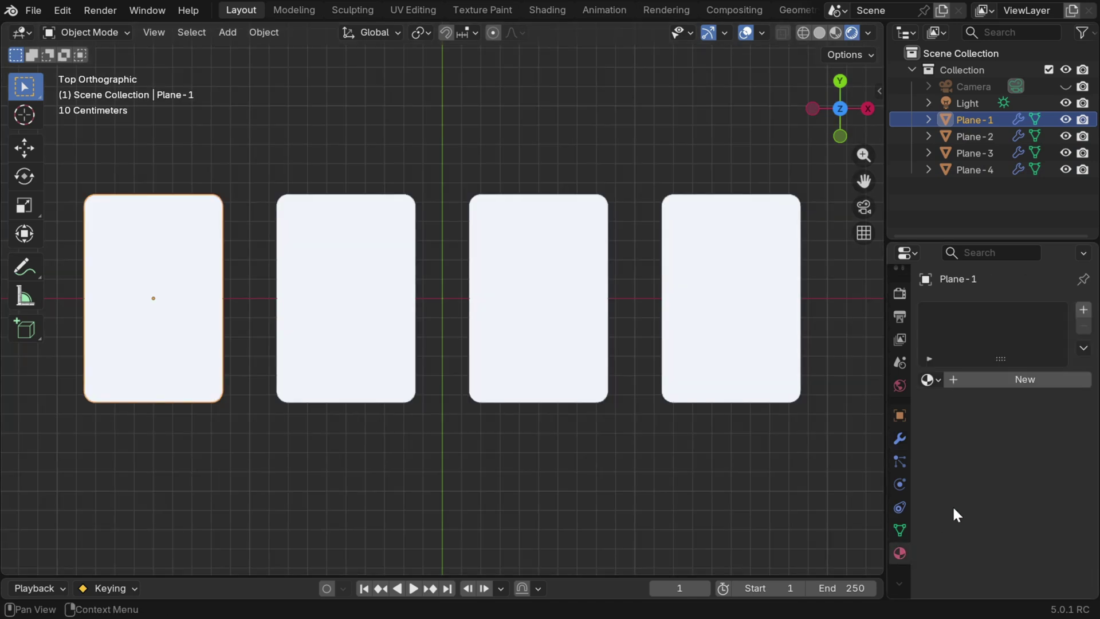
pyautogui.click(1020, 382)
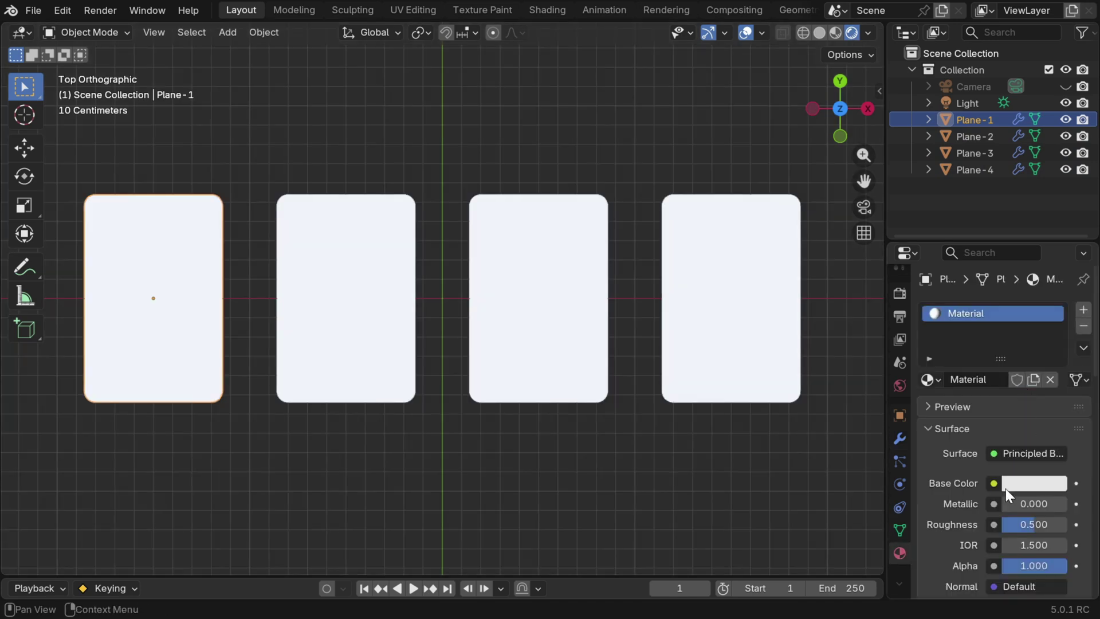
# Assign an Image Texture using 1.png to the base color of Plane-1's material
pyautogui.click(994, 484)
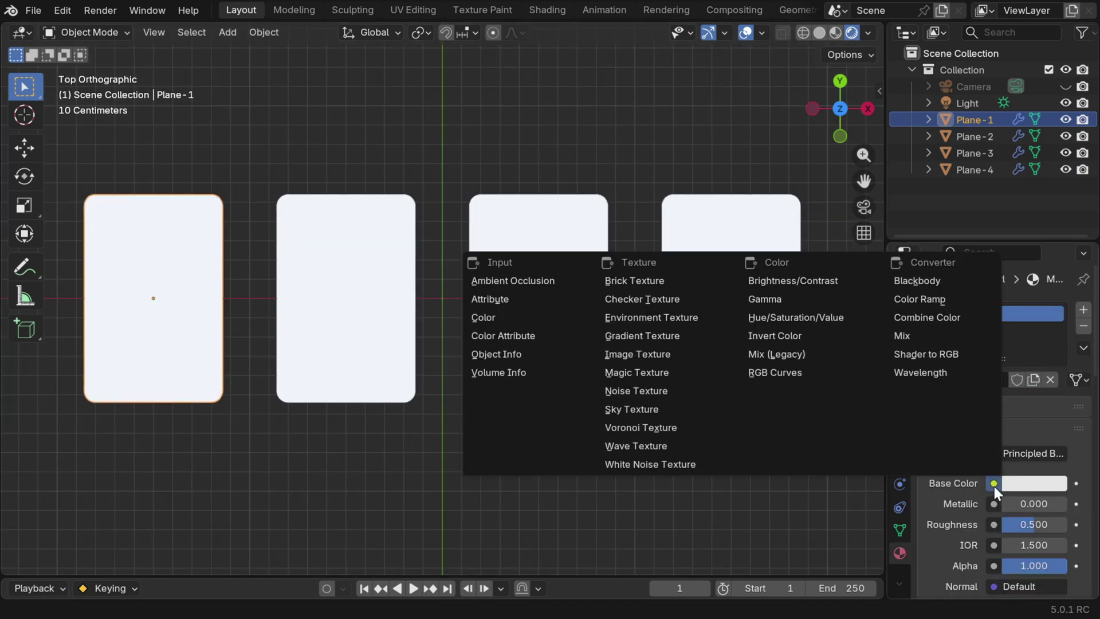
pyautogui.click(647, 354)
pyautogui.click(1044, 504)
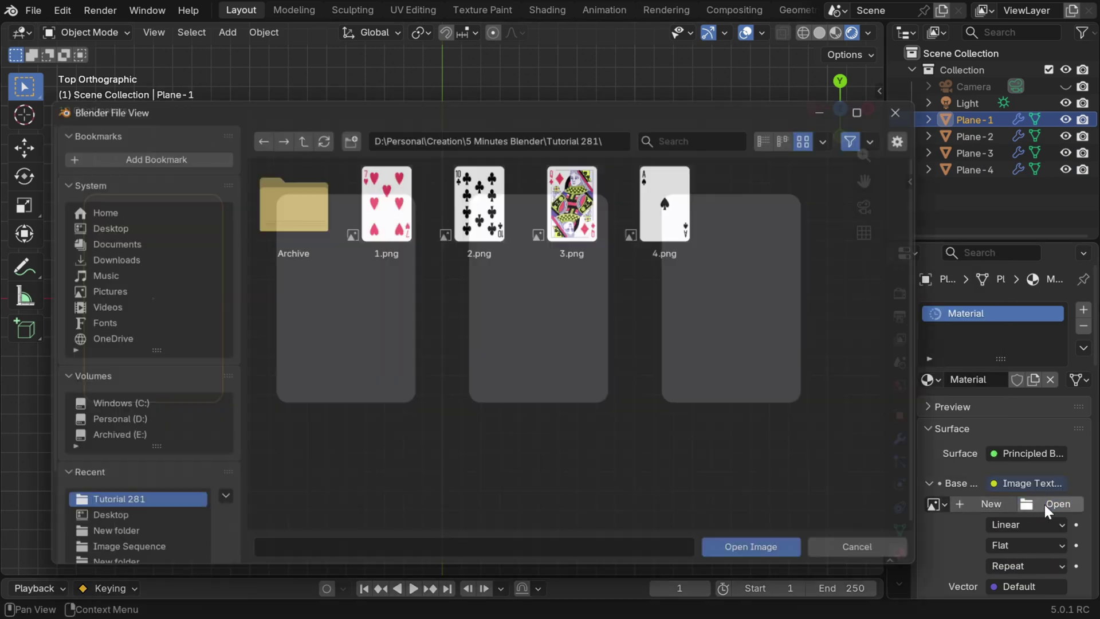
pyautogui.click(383, 204)
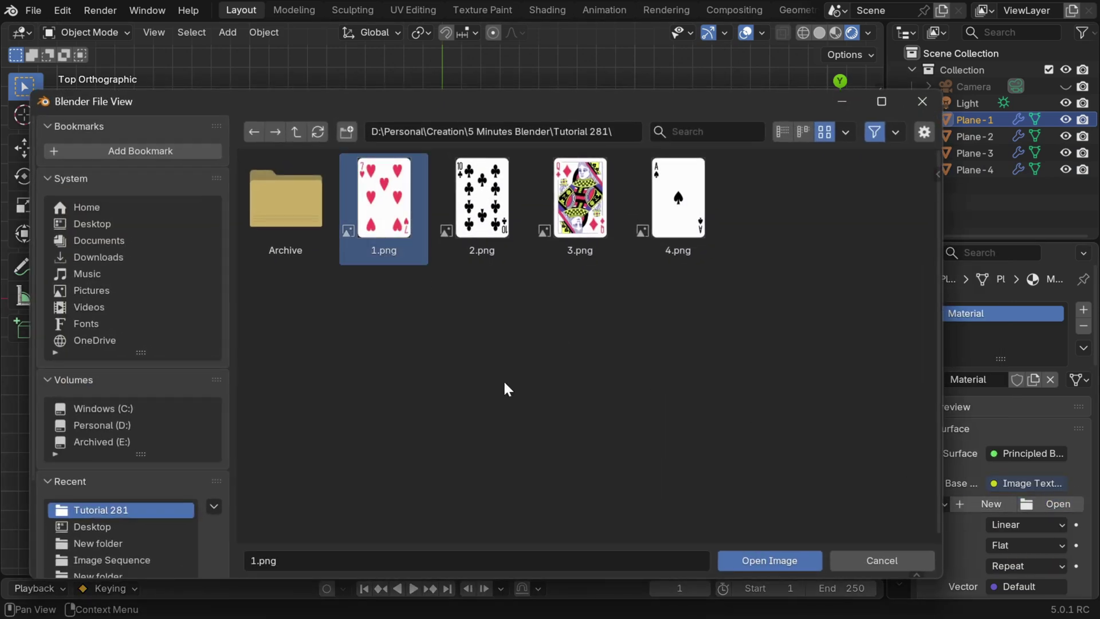
pyautogui.click(754, 562)
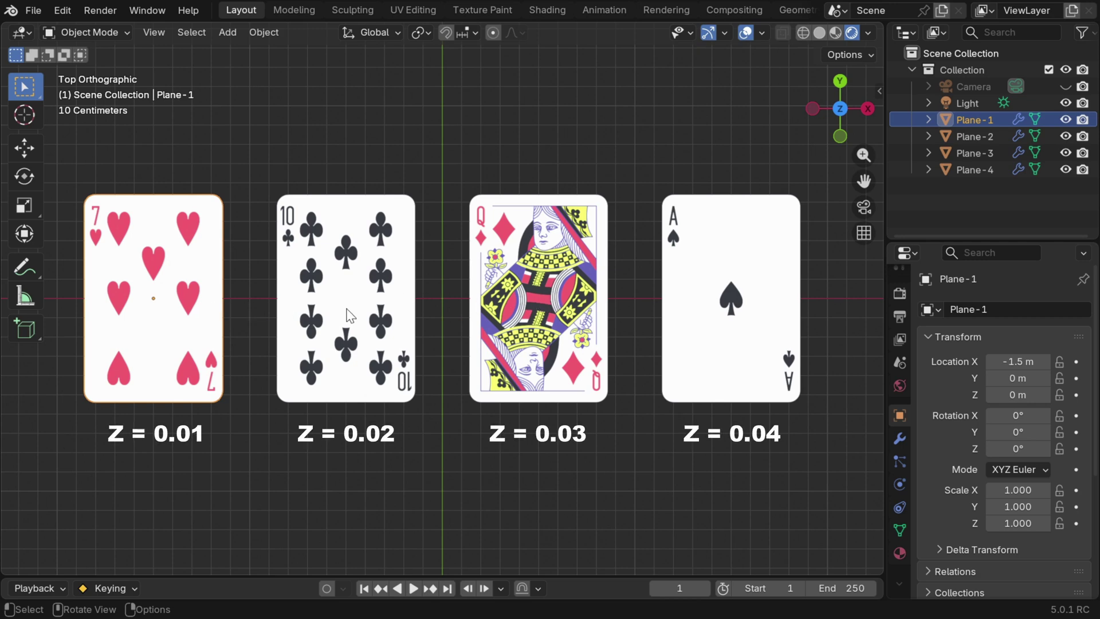
# Set Plane-1's location to X 0 m and Z 0.01 m
pyautogui.click(1026, 361)
pyautogui.write('0')
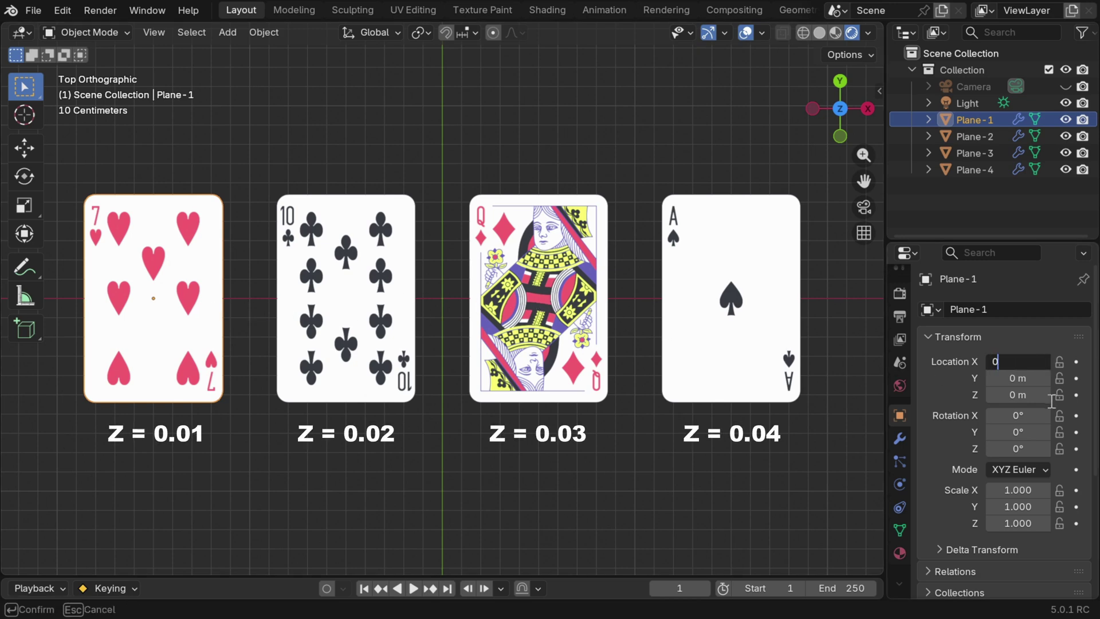
pyautogui.press('Return')
pyautogui.click(1031, 395)
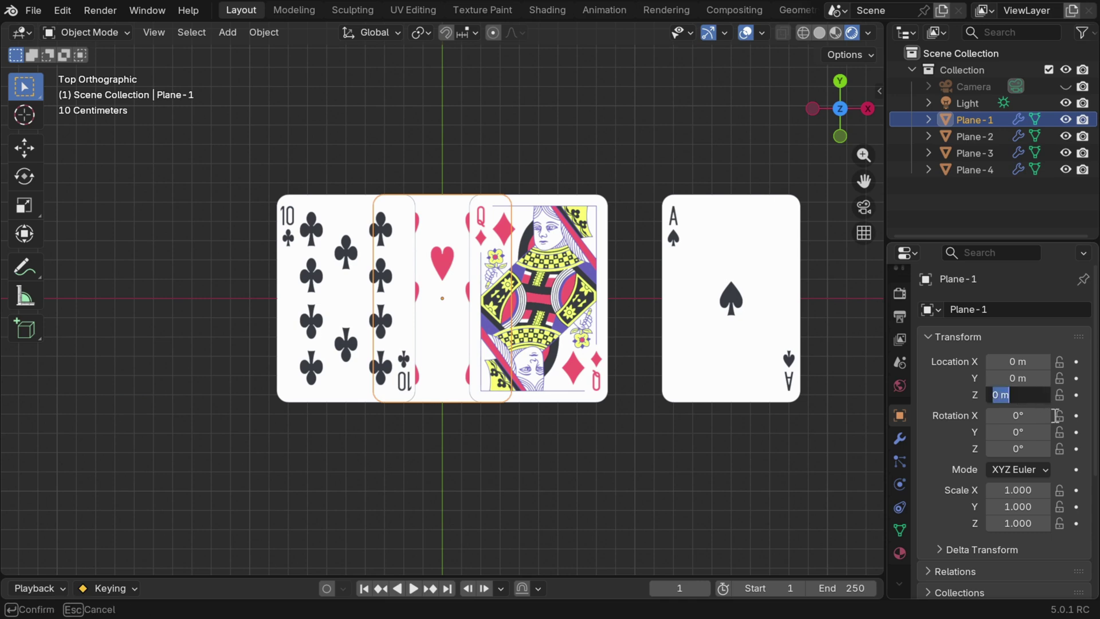
pyautogui.press('BackSpace')
pyautogui.write('.01')
pyautogui.press('Return')
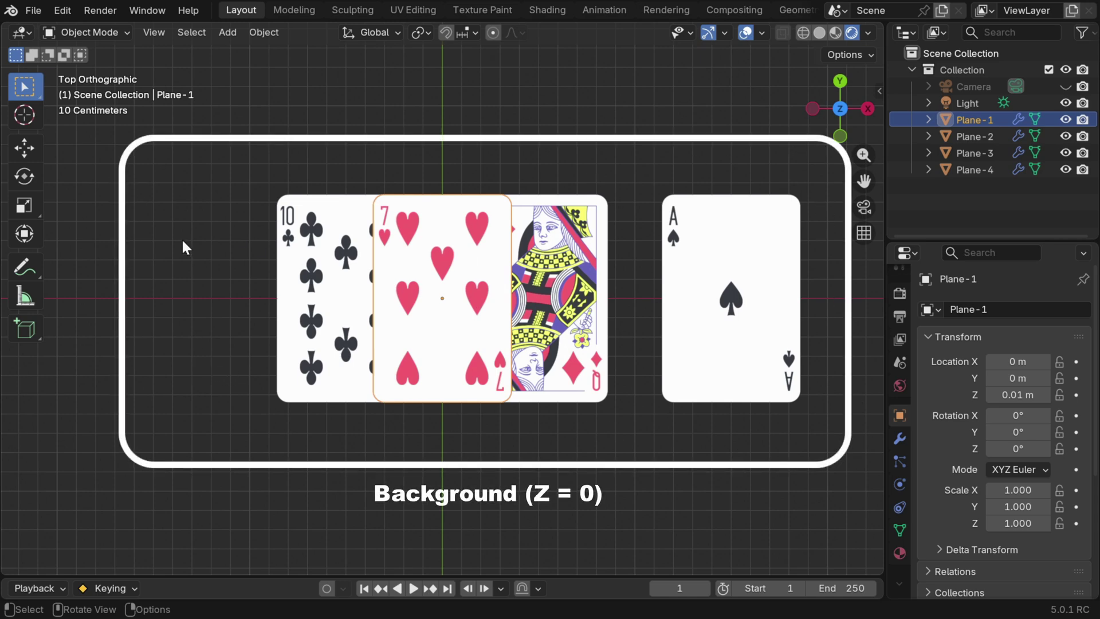
# Set Plane-2 and Plane-3 to X 0 m, with Z at 0.02 m and 0.03 m respectively
pyautogui.click(975, 136)
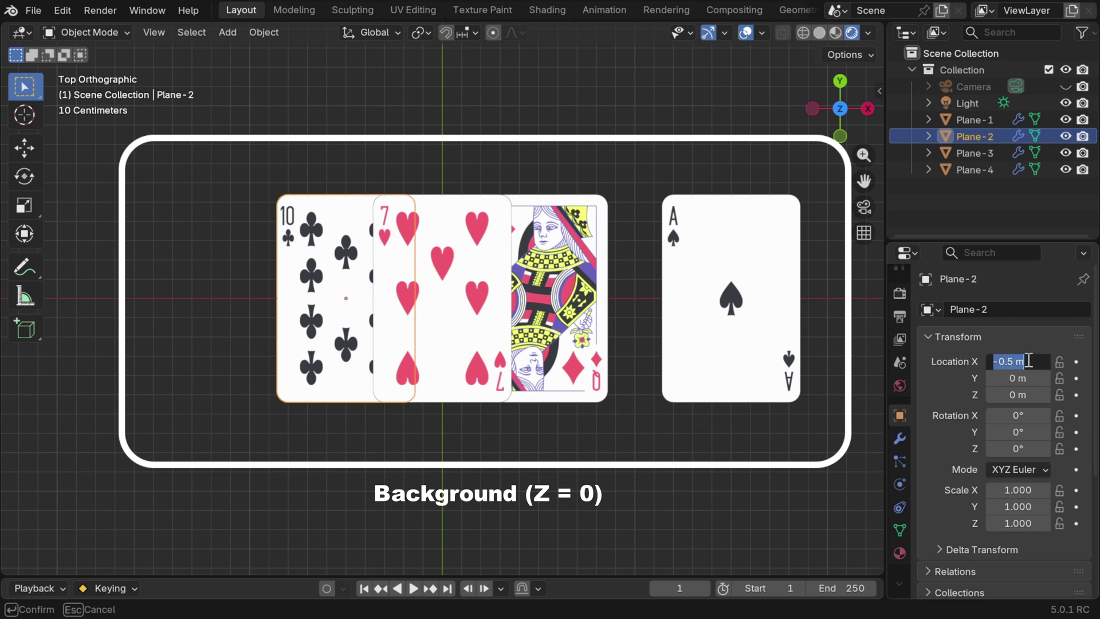
pyautogui.moveTo(1018, 395); pyautogui.dragTo(1010, 395)
pyautogui.click(974, 153)
pyautogui.doubleClick(1018, 361)
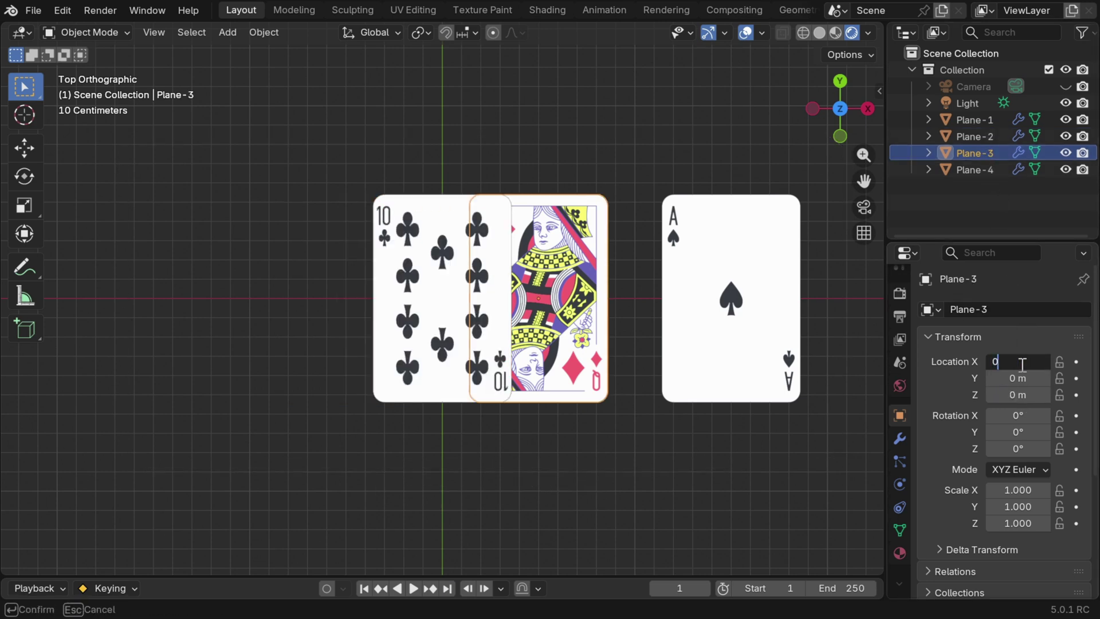
pyautogui.write('0')
pyautogui.press('Return')
pyautogui.click(1024, 394)
pyautogui.press('BackSpace')
pyautogui.write('0.01')
pyautogui.press('Return')
# Set Plane-4's location to X 0 m and Z 0.04 m
pyautogui.click(975, 169)
pyautogui.doubleClick(1018, 361)
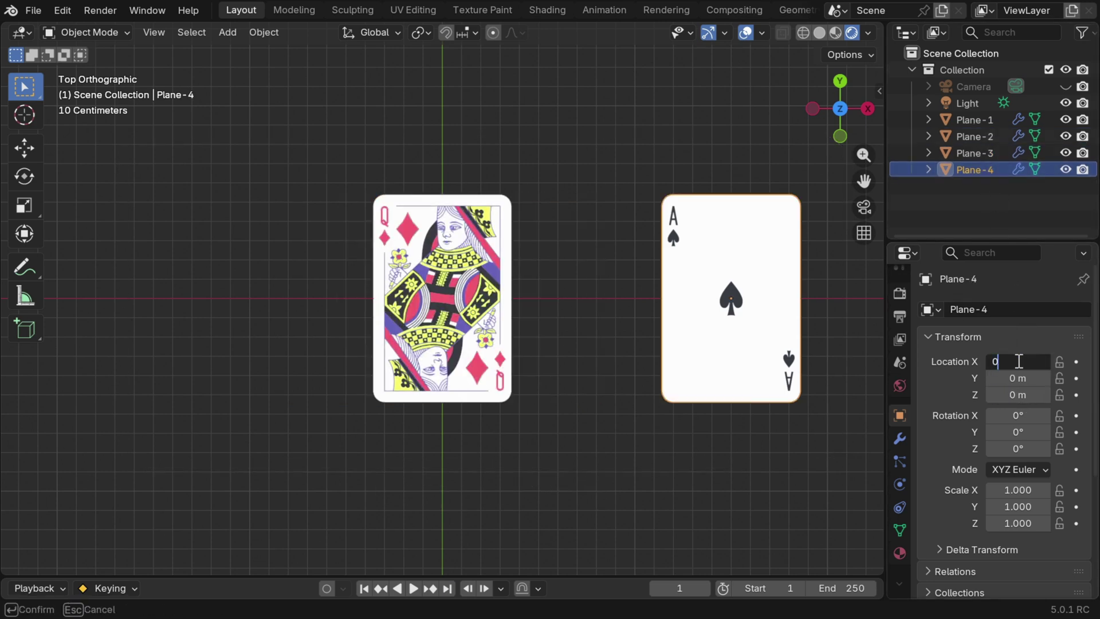
pyautogui.write('0')
pyautogui.press('Return')
pyautogui.click(1021, 395)
pyautogui.press('BackSpace')
pyautogui.write('0.04')
pyautogui.press('Return')
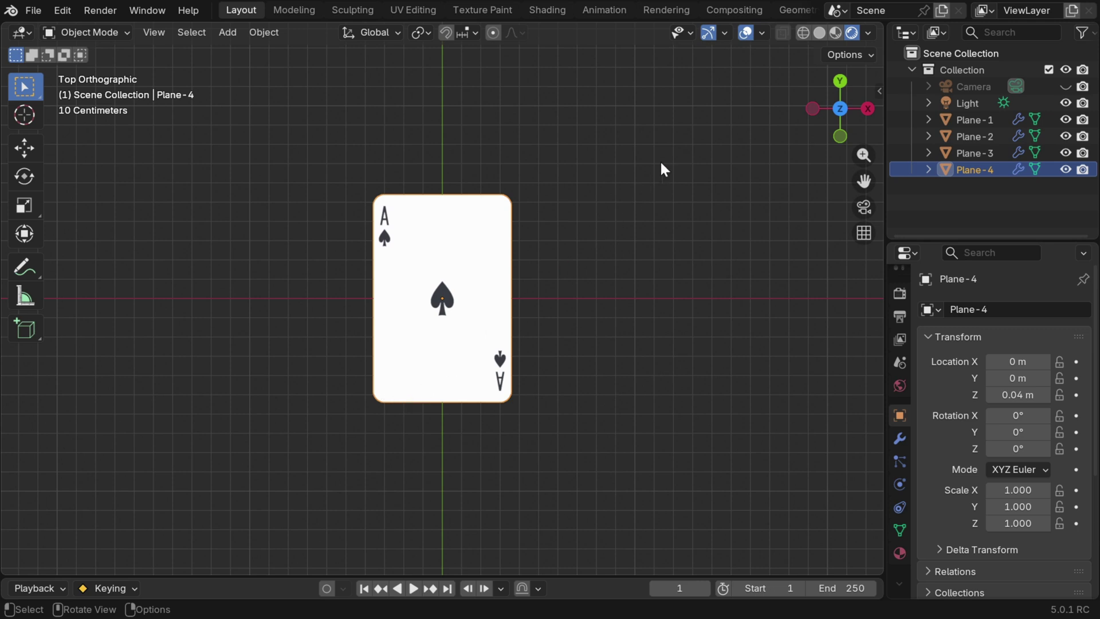
# Show the 3D cursor and set its location to X -0.2 m, Y -0.5 m
pyautogui.click(761, 32)
pyautogui.click(770, 149)
pyautogui.click(882, 91)
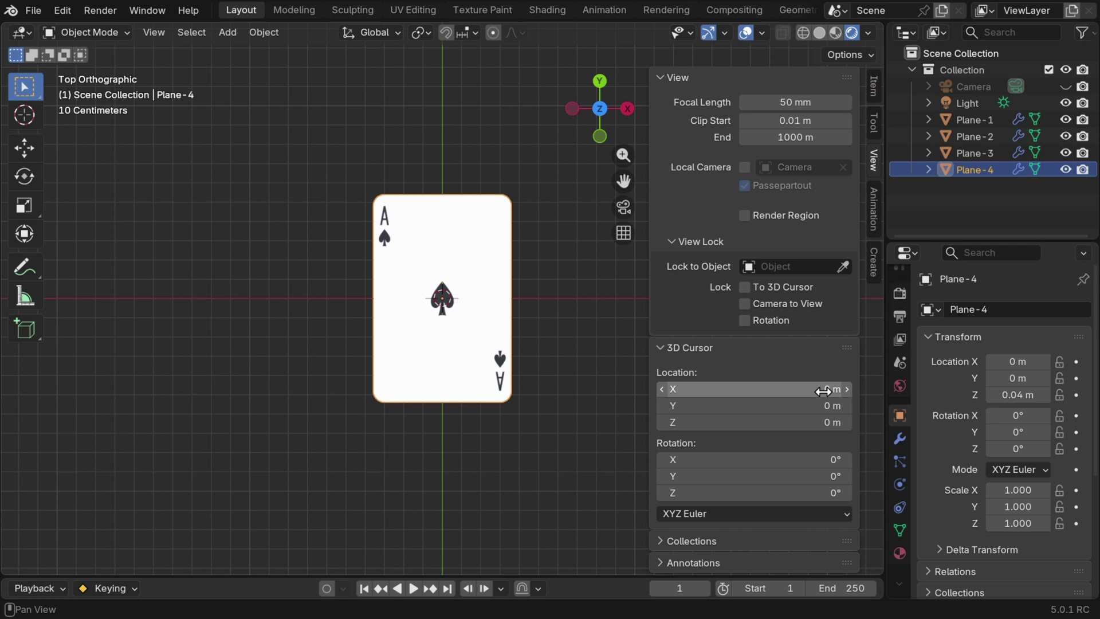
pyautogui.moveTo(823, 391)
pyautogui.mouseDown()
pyautogui.moveTo(814, 391)
pyautogui.moveTo(819, 406)
pyautogui.mouseUp()
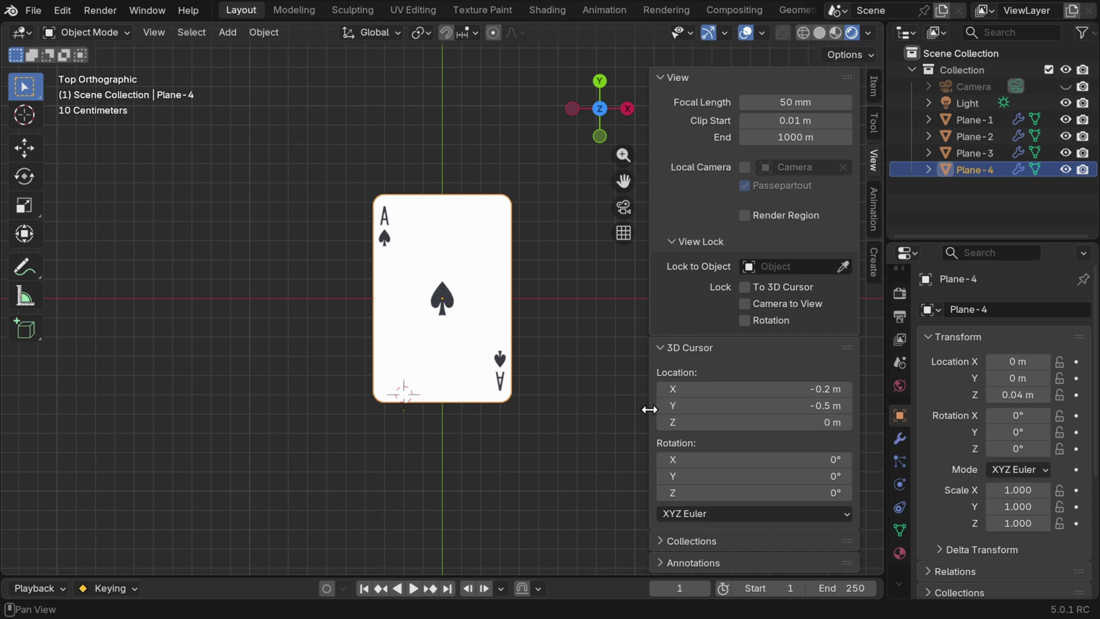
pyautogui.press('n')
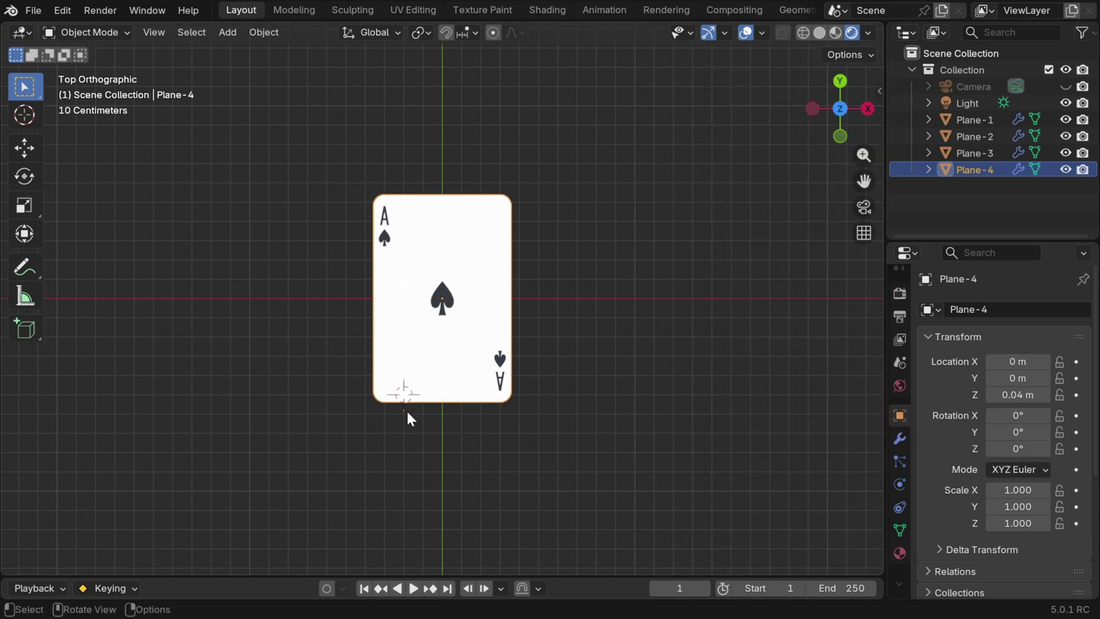
# Set the origins of all four planes to the 3D cursor, and hide the cursor overlay
pyautogui.moveTo(338, 175); pyautogui.dragTo(555, 250)
pyautogui.click(261, 33)
pyautogui.moveTo(356, 87)
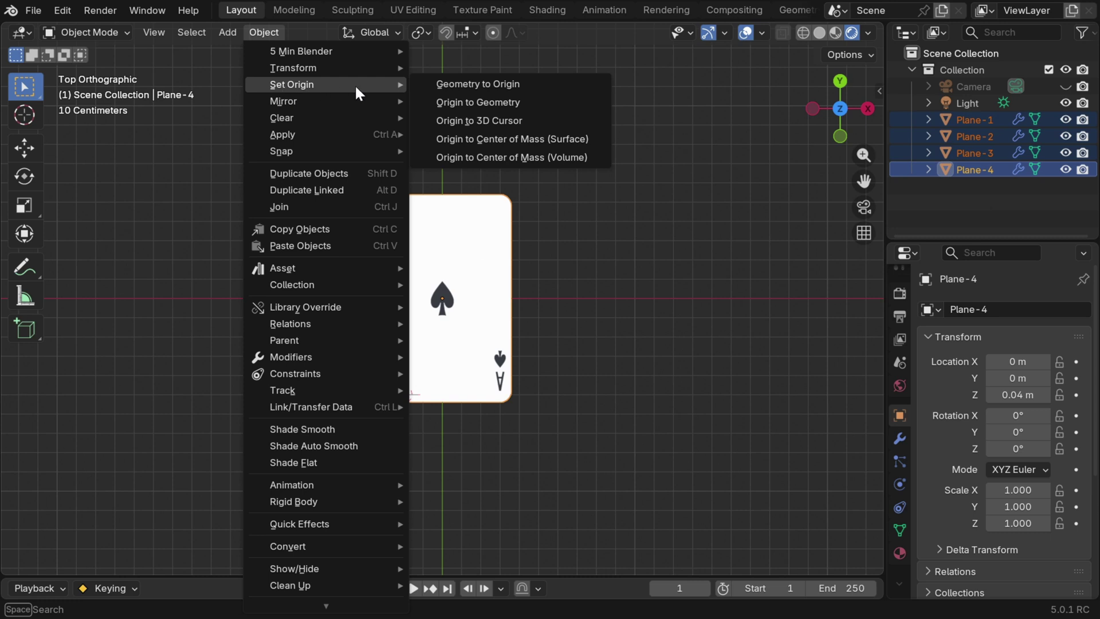
pyautogui.click(502, 121)
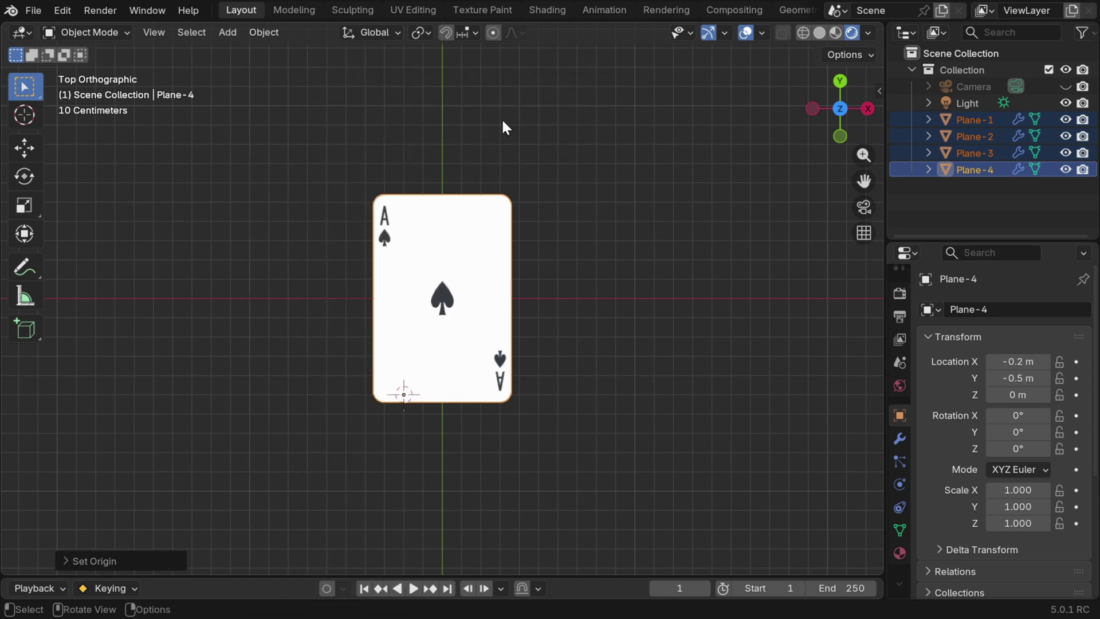
pyautogui.click(762, 34)
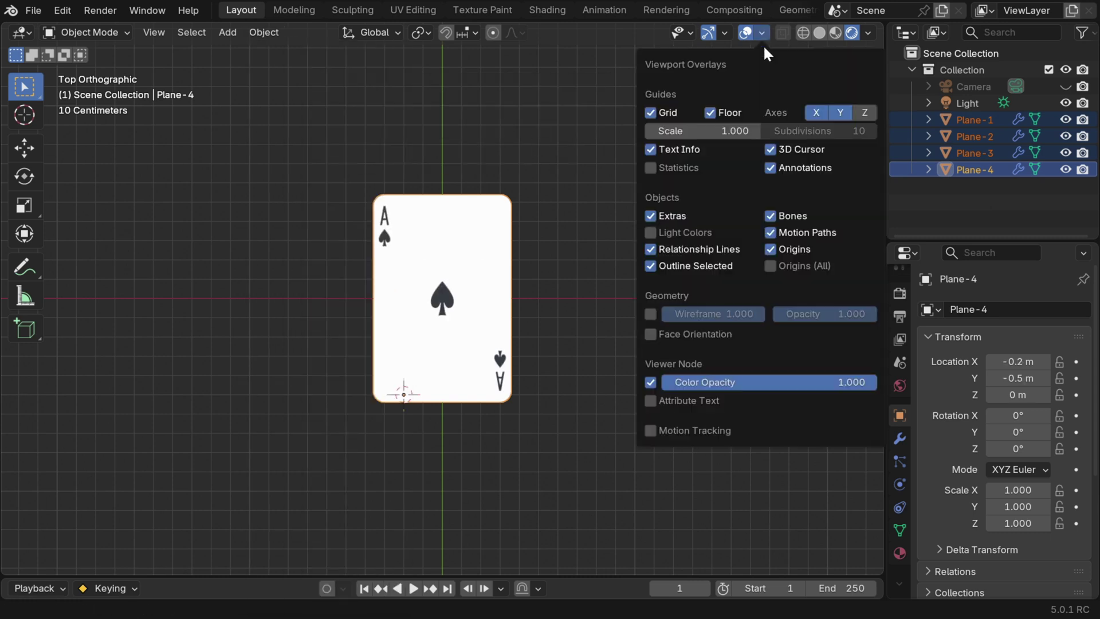
pyautogui.click(771, 149)
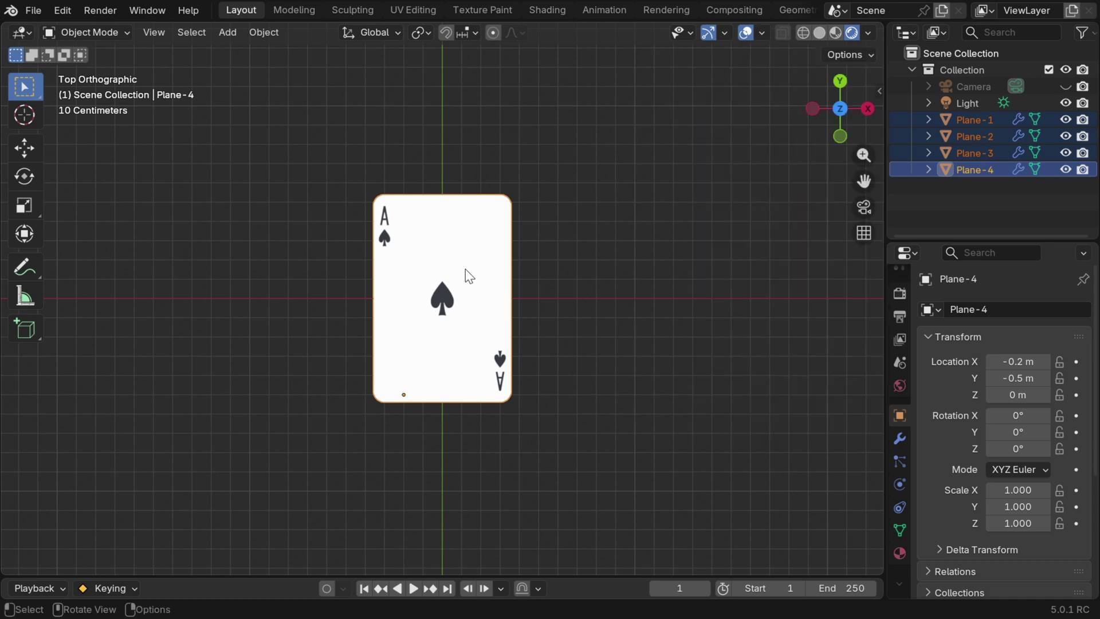
# Try rotating Plane-4 about Z around its new pivot and reset its Z rotation to 0°
pyautogui.click(465, 276)
pyautogui.moveTo(1018, 448)
pyautogui.mouseDown()
pyautogui.moveTo(1067, 449)
pyautogui.moveTo(972, 448)
pyautogui.moveTo(1014, 448)
pyautogui.mouseUp()
pyautogui.click(1022, 451)
pyautogui.write('0')
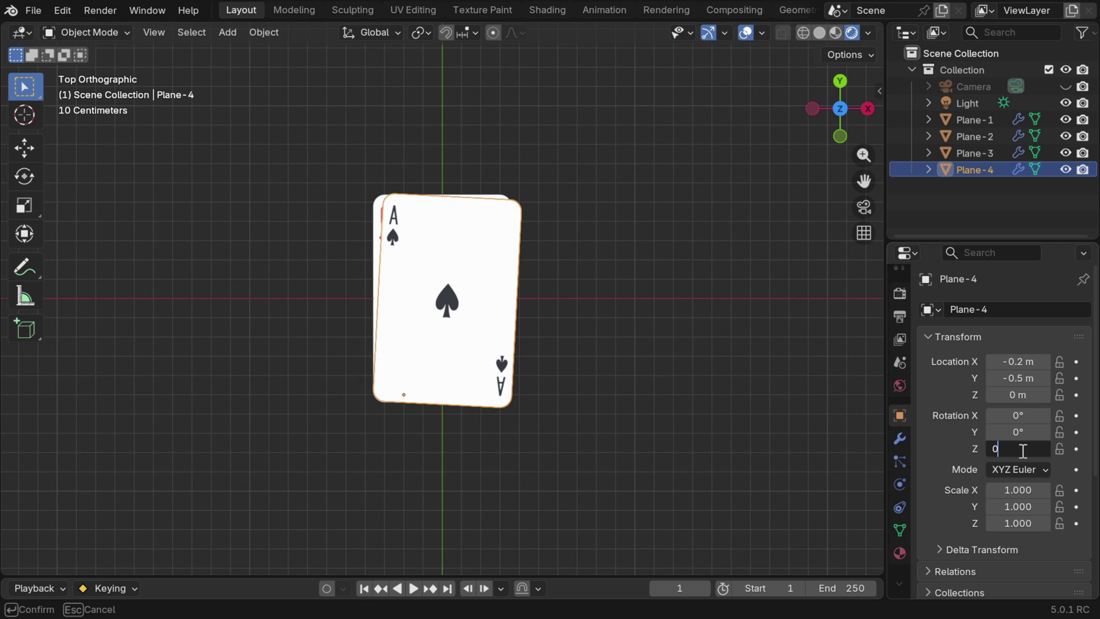
pyautogui.press('Return')
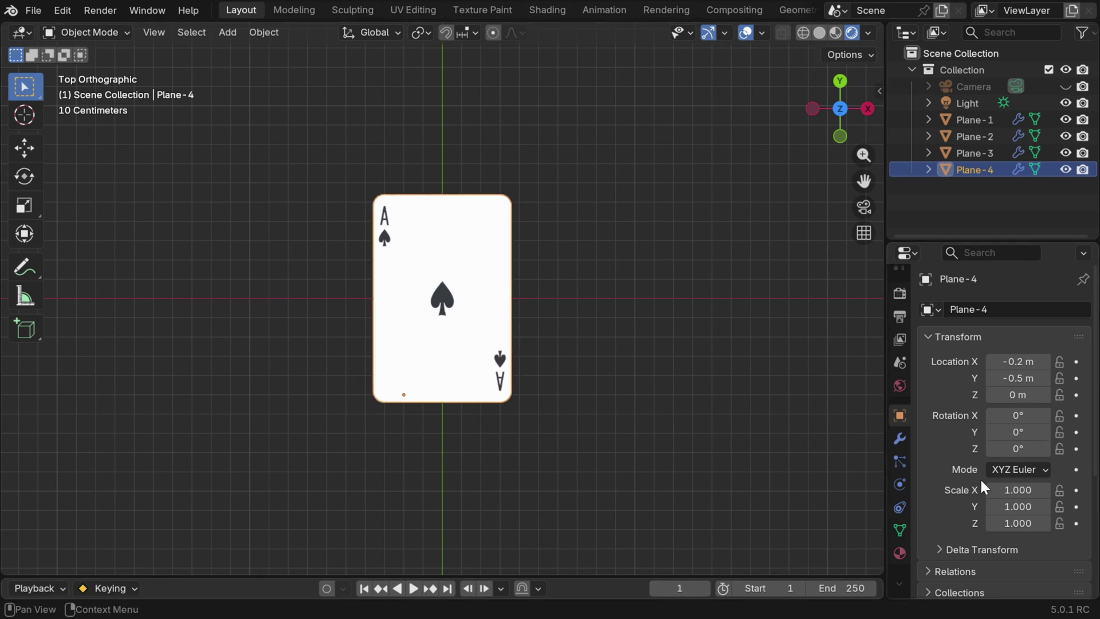
# Keyframe the Z rotation of 0° at frame 1 for all four planes
pyautogui.click(983, 153)
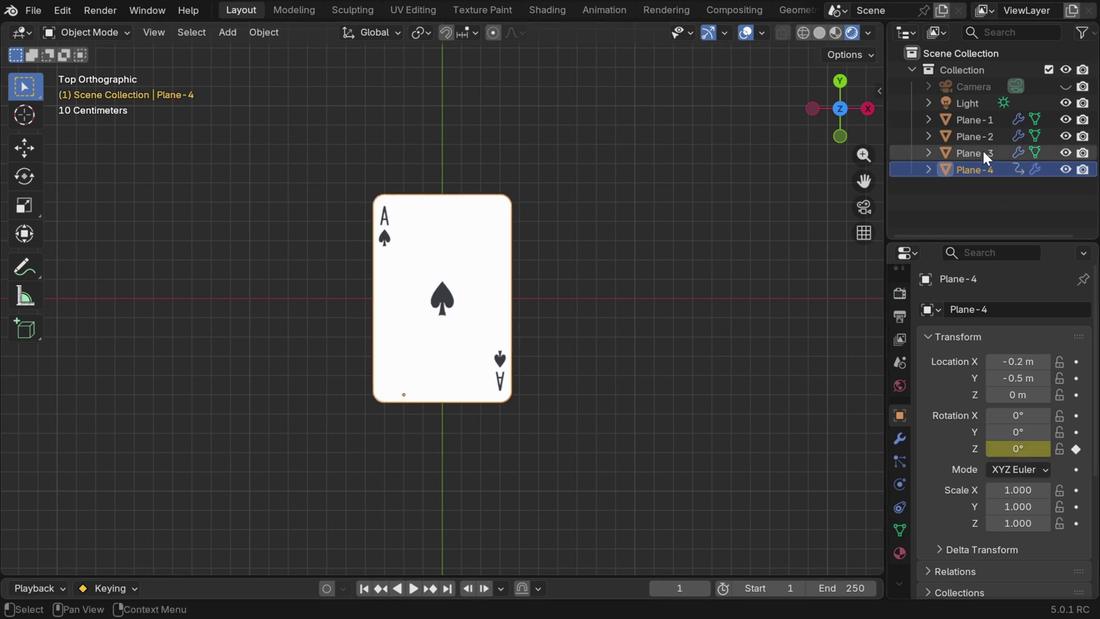
pyautogui.click(1026, 136)
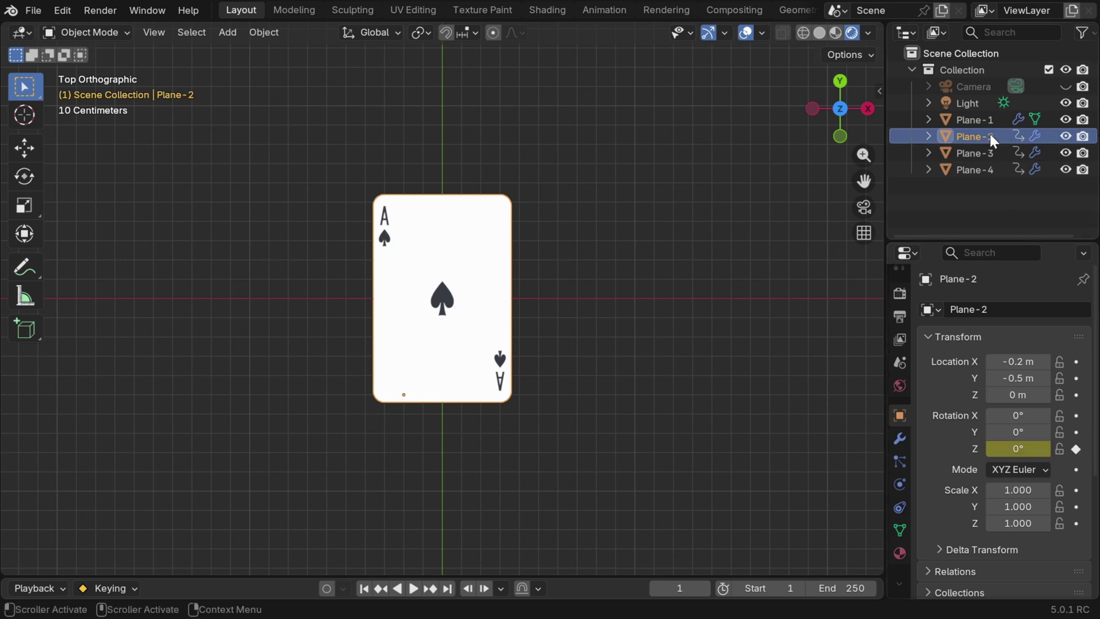
pyautogui.click(1025, 119)
pyautogui.click(1077, 449)
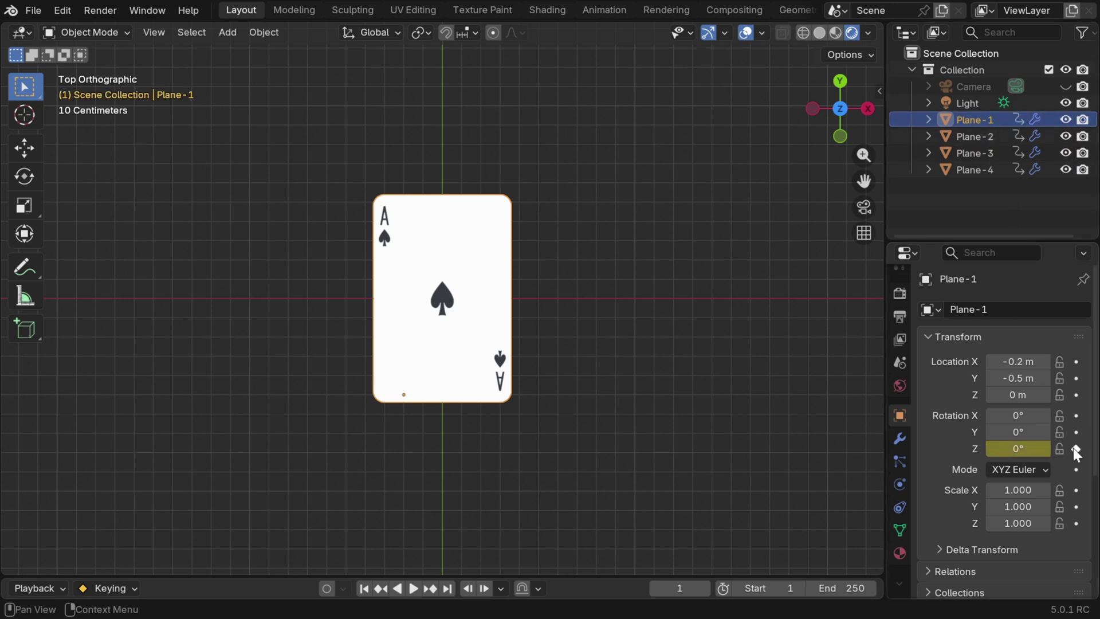
# Go to frame 100, rotate Plane-1 to 27° about Z and keyframe that rotation
pyautogui.click(695, 589)
pyautogui.write('100')
pyautogui.press('Return')
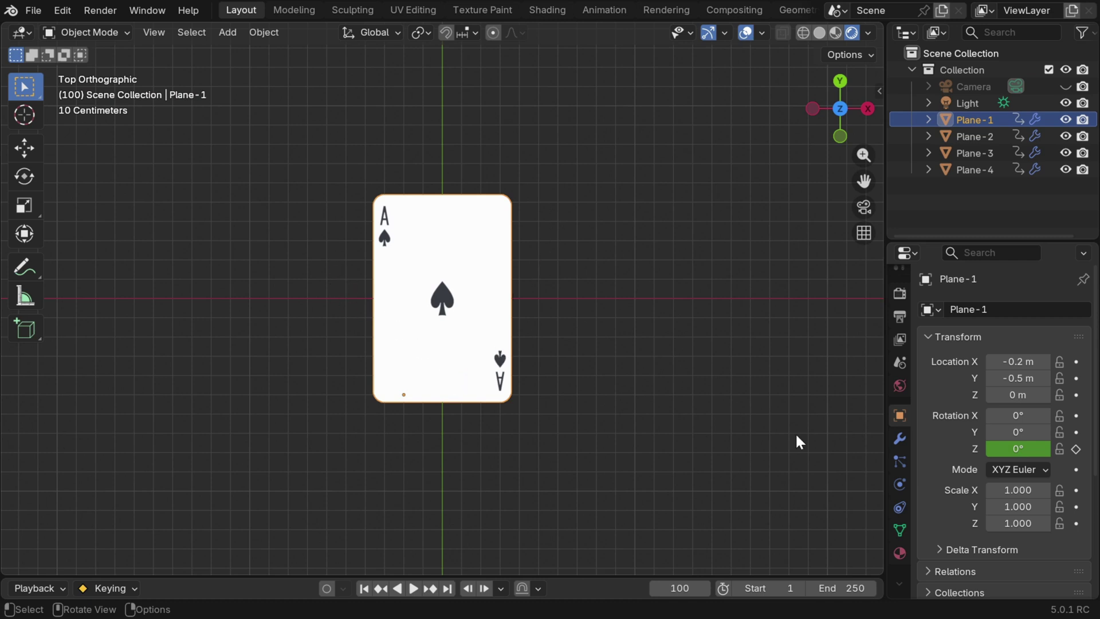
pyautogui.moveTo(1017, 449); pyautogui.dragTo(1048, 449)
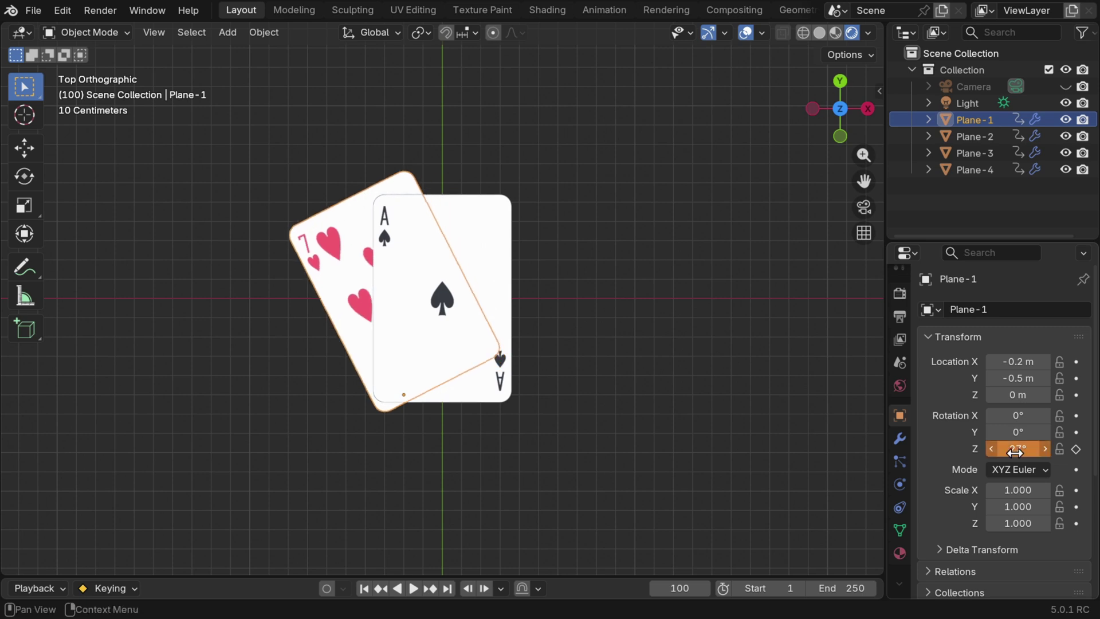
pyautogui.click(1075, 449)
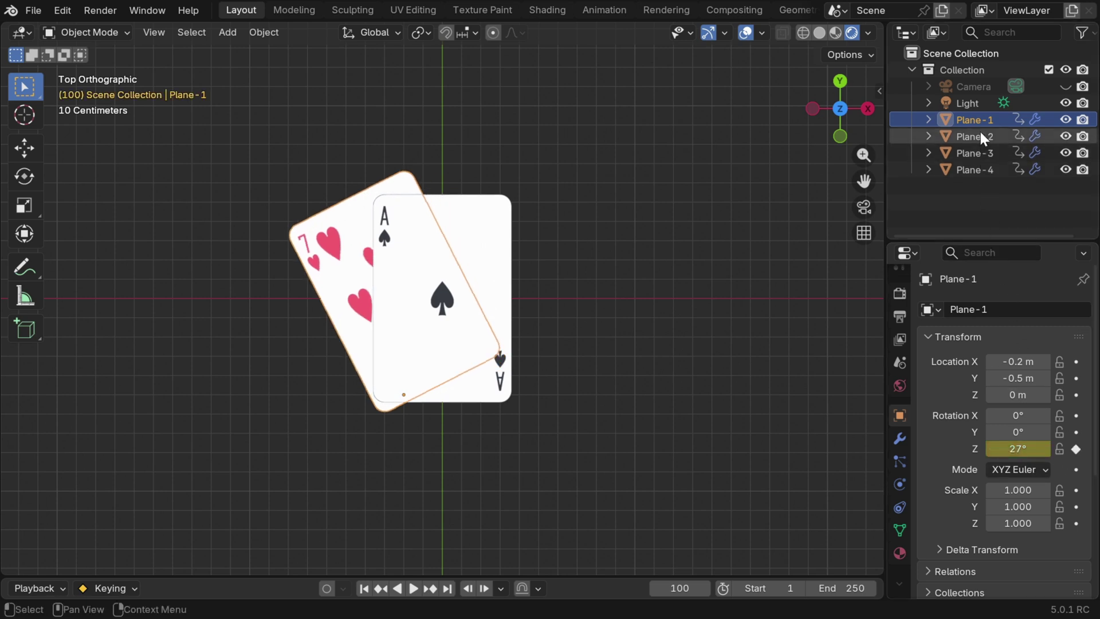
# Set Plane-2's Z rotation to 12° at frame 100 and keyframe it
pyautogui.click(982, 138)
pyautogui.moveTo(1025, 448)
pyautogui.mouseDown()
pyautogui.moveTo(1037, 448)
pyautogui.moveTo(1024, 448)
pyautogui.mouseUp()
pyautogui.click(1023, 449)
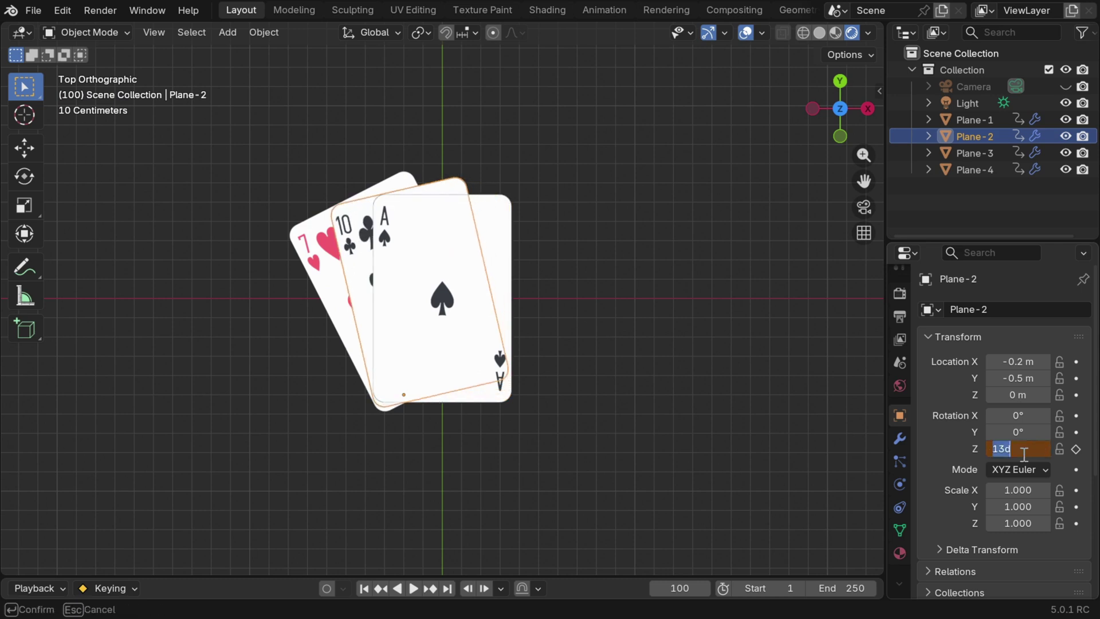
pyautogui.write('12')
pyautogui.press('Return')
pyautogui.click(1075, 449)
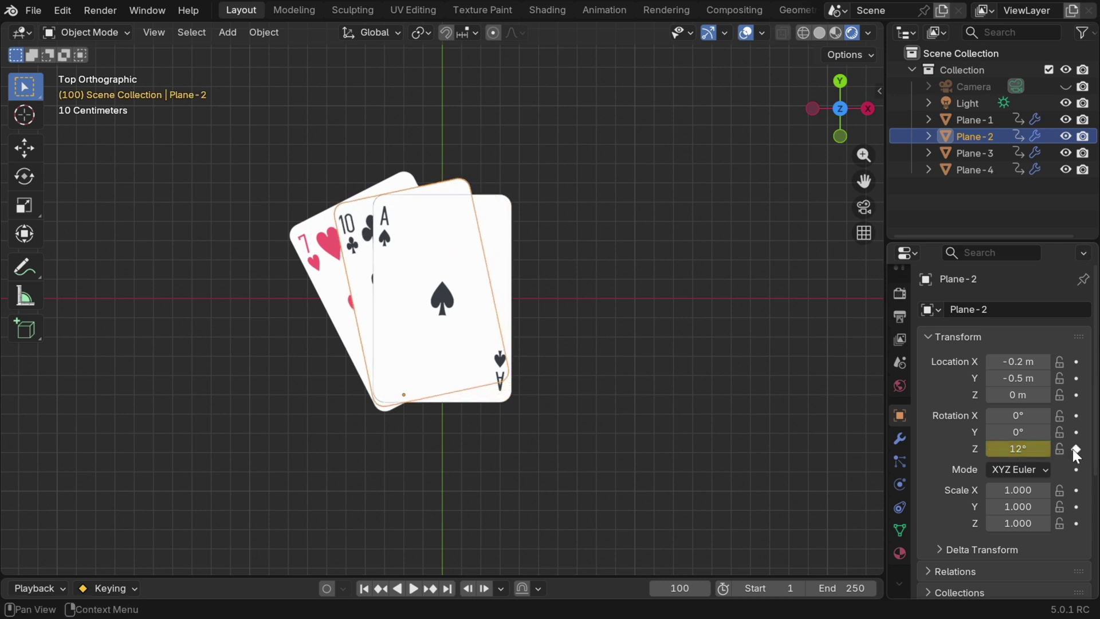
# Set Plane-3's Z rotation to -3° at frame 100 and keyframe it
pyautogui.click(974, 152)
pyautogui.click(1046, 449)
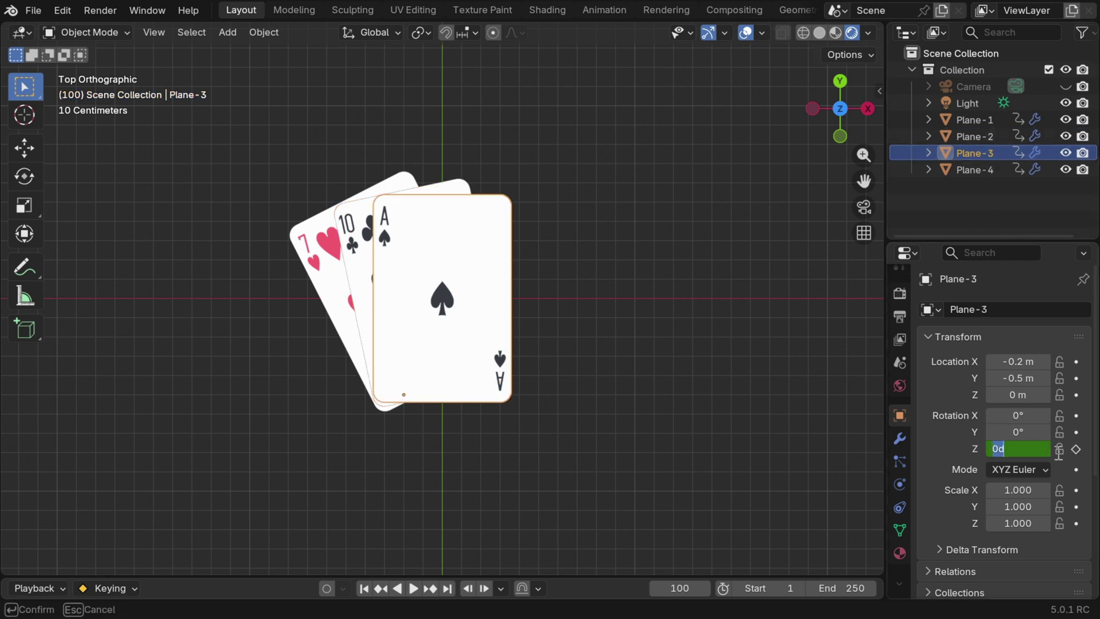
pyautogui.write('-3')
pyautogui.press('Return')
# Set Plane-4's Z rotation to -18° at frame 100, keyframe it and clear the selection
pyautogui.click(974, 169)
pyautogui.moveTo(1014, 448)
pyautogui.mouseDown()
pyautogui.moveTo(1054, 448)
pyautogui.moveTo(1031, 449)
pyautogui.mouseUp()
pyautogui.click(1034, 449)
pyautogui.write('-18')
pyautogui.press('Return')
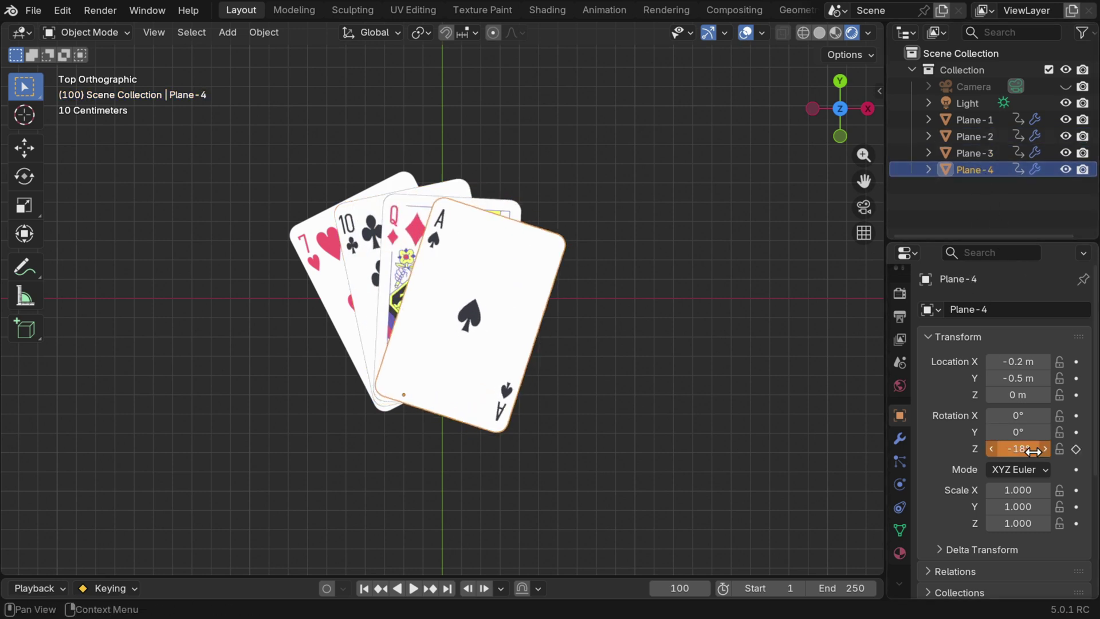
pyautogui.click(1075, 449)
pyautogui.click(700, 493)
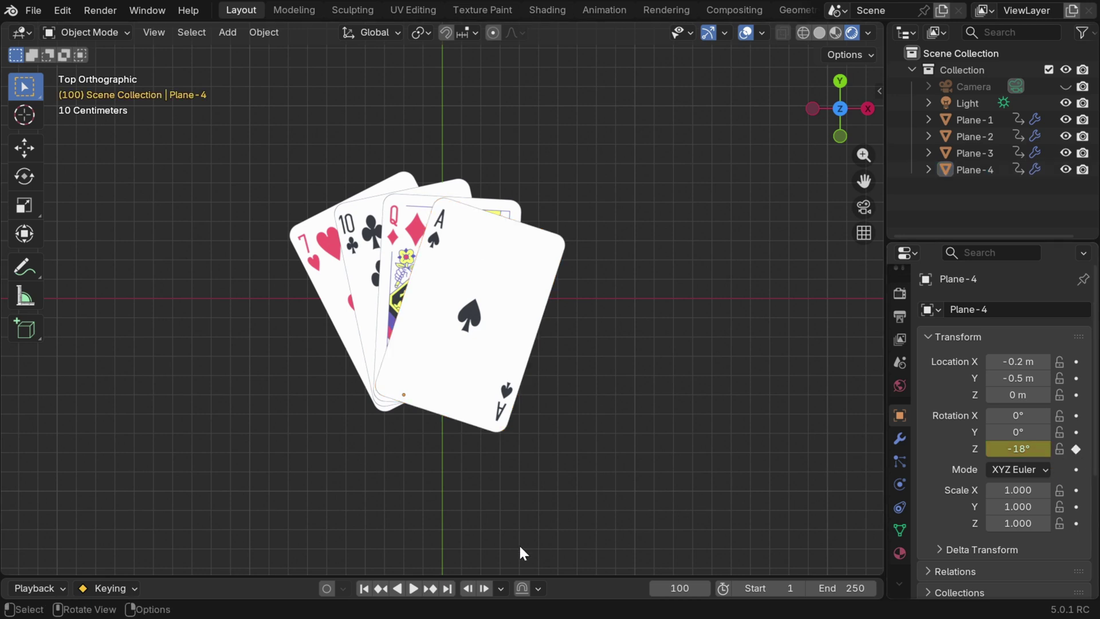
# Play the card-fanning animation from the first frame and stop it once the cards are spread
pyautogui.click(364, 589)
pyautogui.click(414, 588)
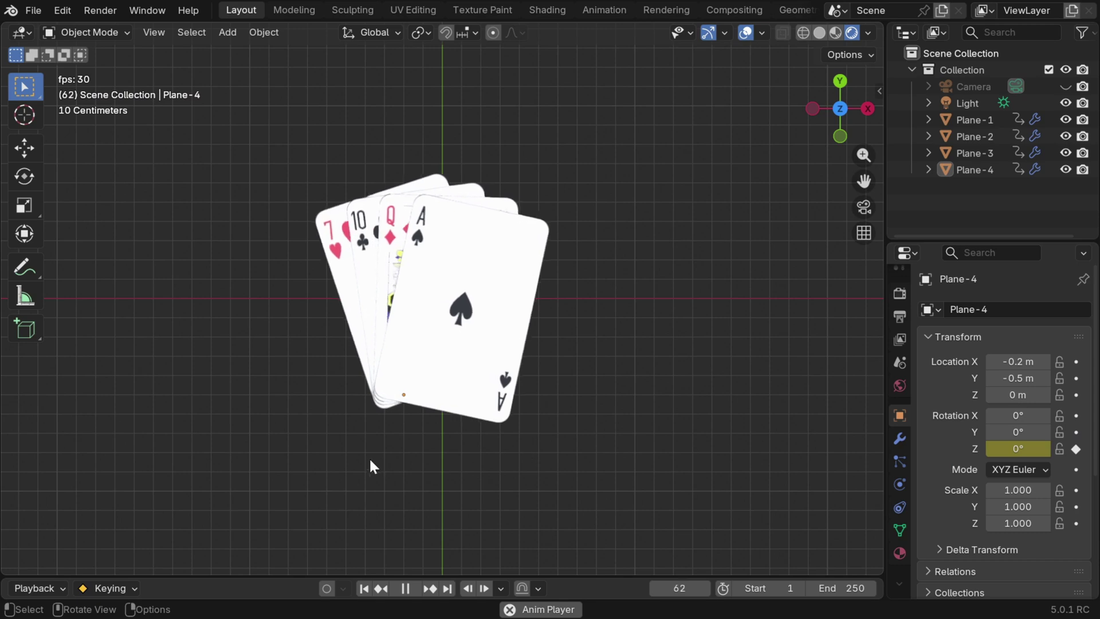
pyautogui.scroll(-3, 524, 330)
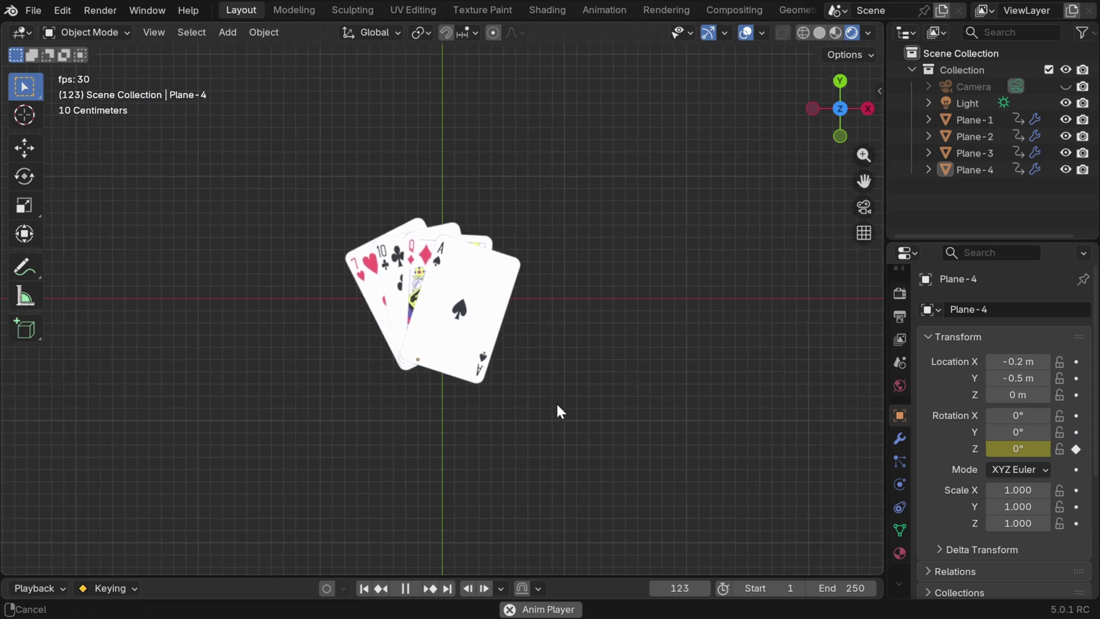
pyautogui.press('space')
# Try moving all four fanned cards together within the XY plane, away from the world origin
pyautogui.moveTo(478, 441); pyautogui.dragTo(360, 234, button='middle')
pyautogui.moveTo(320, 223); pyautogui.dragTo(533, 347)
pyautogui.press('g')
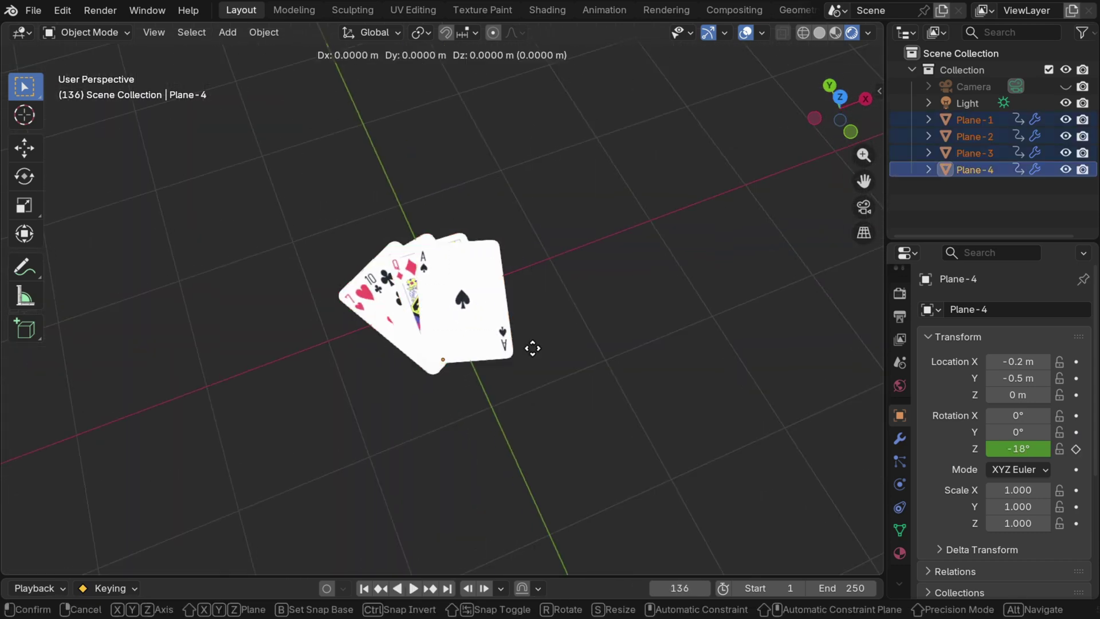
pyautogui.hotkey('shift', 'z')
pyautogui.click(320, 274)
pyautogui.press('KP_Decimal')
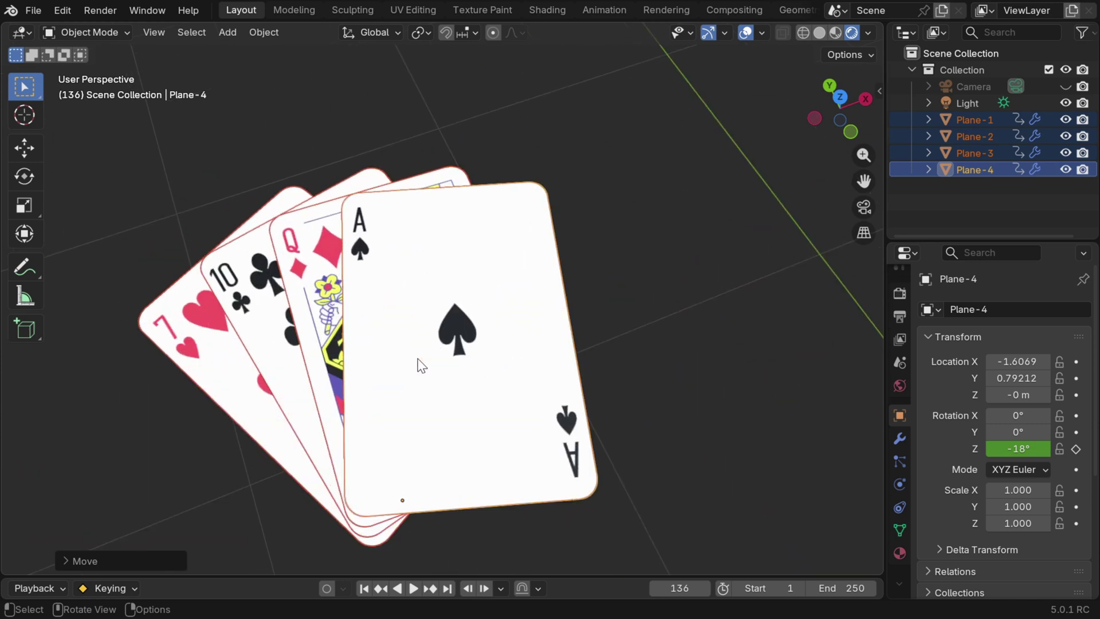
pyautogui.click(687, 407)
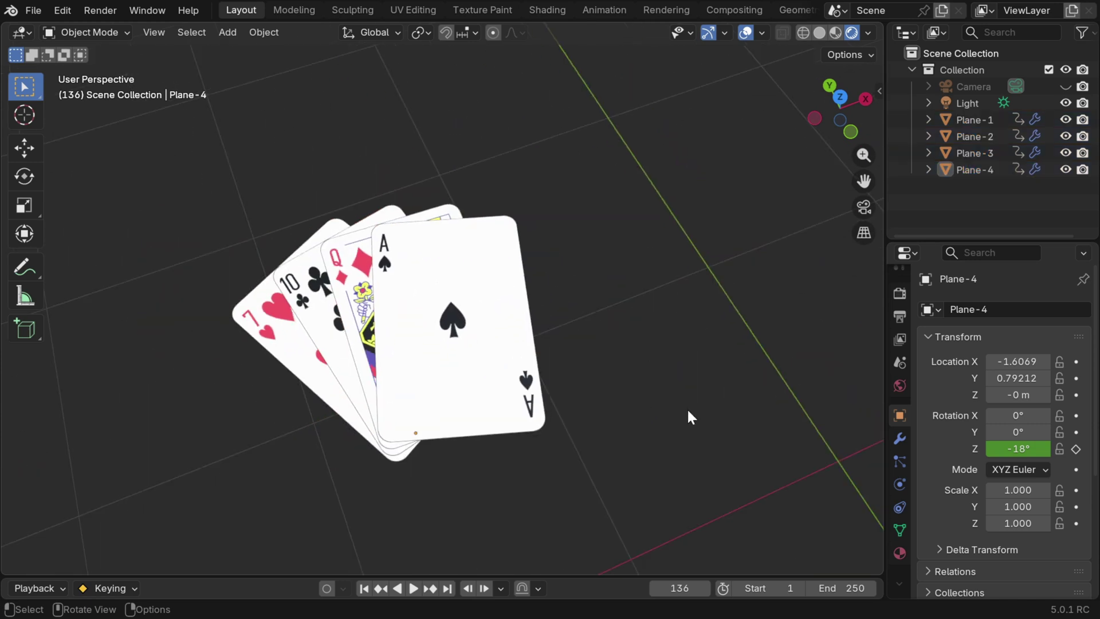
# Play the animation from the start with the moved cards, stop it and undo the move
pyautogui.click(364, 588)
pyautogui.click(413, 589)
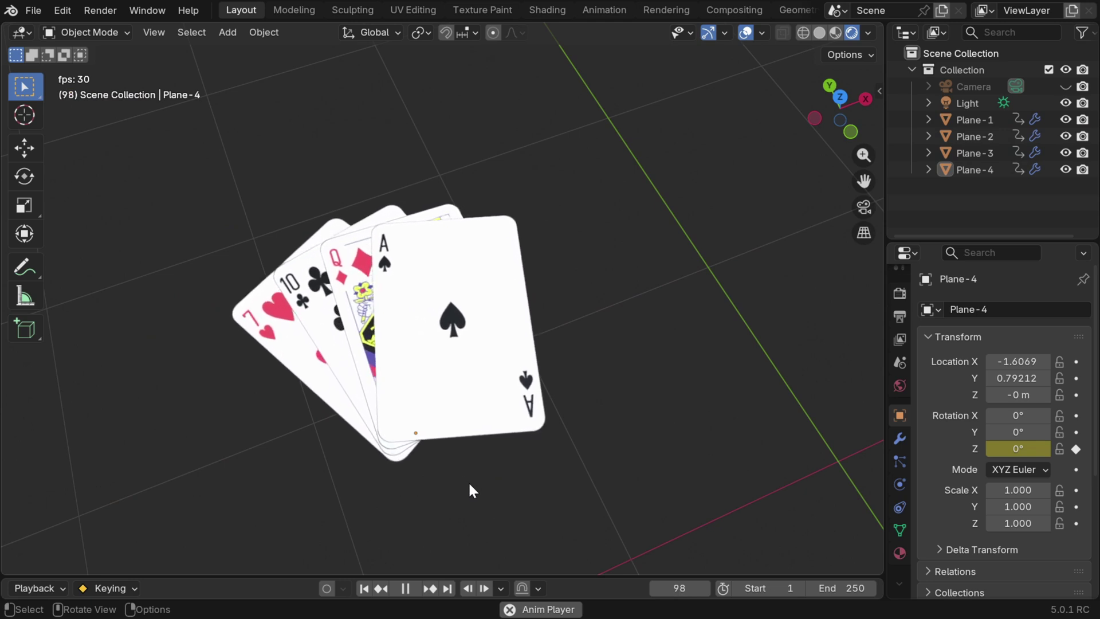
pyautogui.press('space')
pyautogui.moveTo(469, 480); pyautogui.dragTo(343, 306, button='middle')
pyautogui.press('Up')
# Add a Plain Axes empty at the cards' shared pivot, X -0.2 m, Y -0.5 m
pyautogui.click(229, 33)
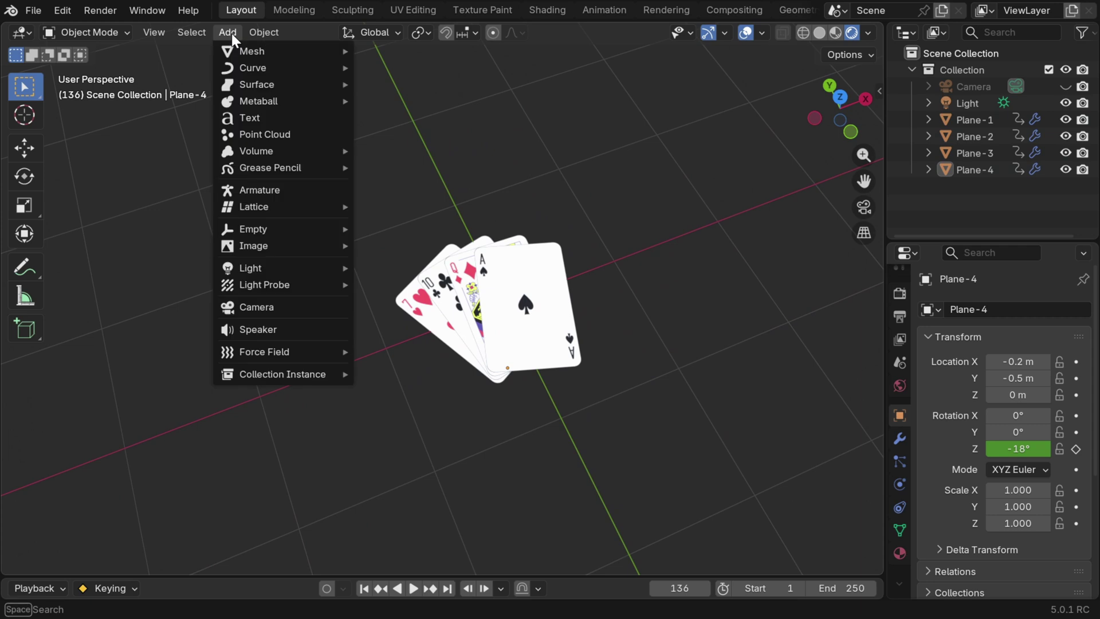
pyautogui.moveTo(258, 228)
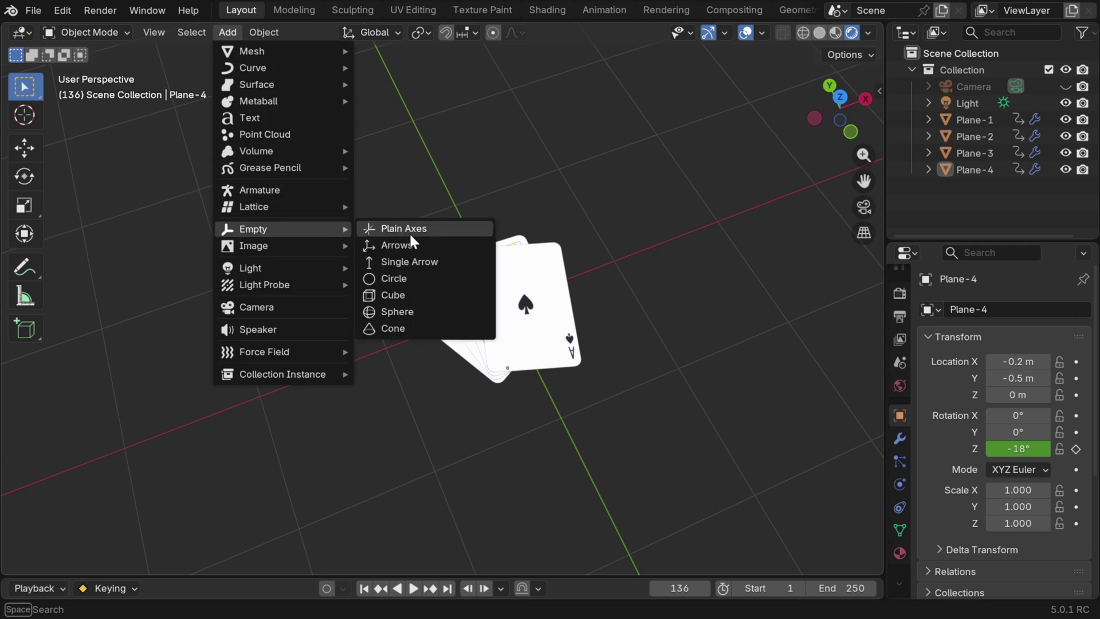
pyautogui.click(409, 232)
pyautogui.keyDown('ctrl'); pyautogui.moveTo(637, 433); pyautogui.dragTo(630, 386, button='middle'); pyautogui.keyUp('ctrl')
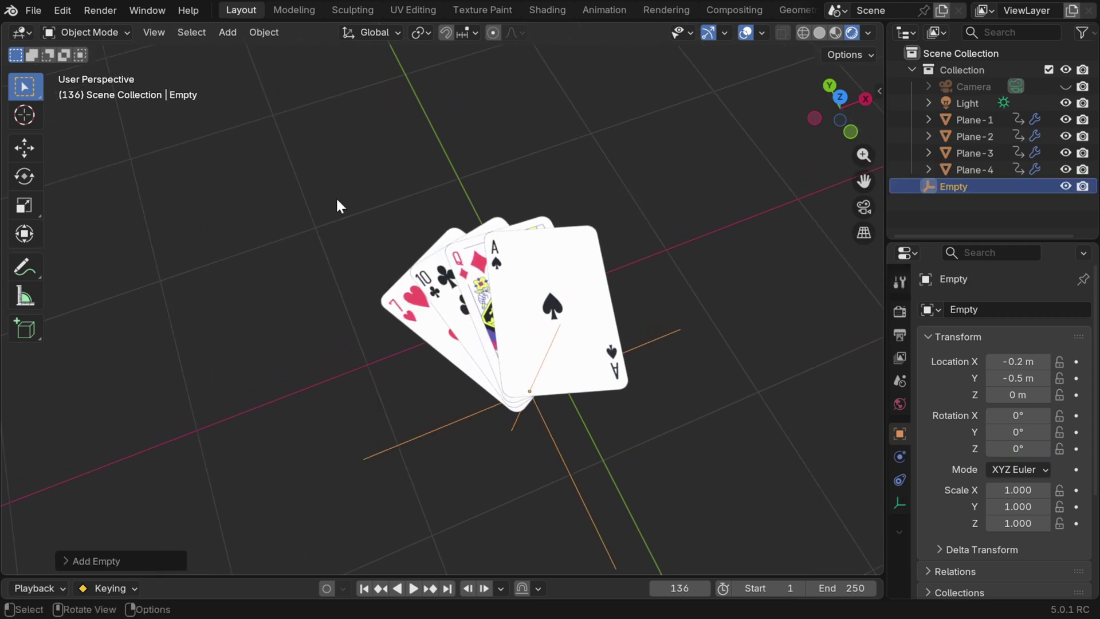
# Parent the four card planes to the empty with Object (Keep Transform)
pyautogui.keyDown('shift'); pyautogui.moveTo(335, 197); pyautogui.dragTo(668, 286); pyautogui.keyUp('shift')
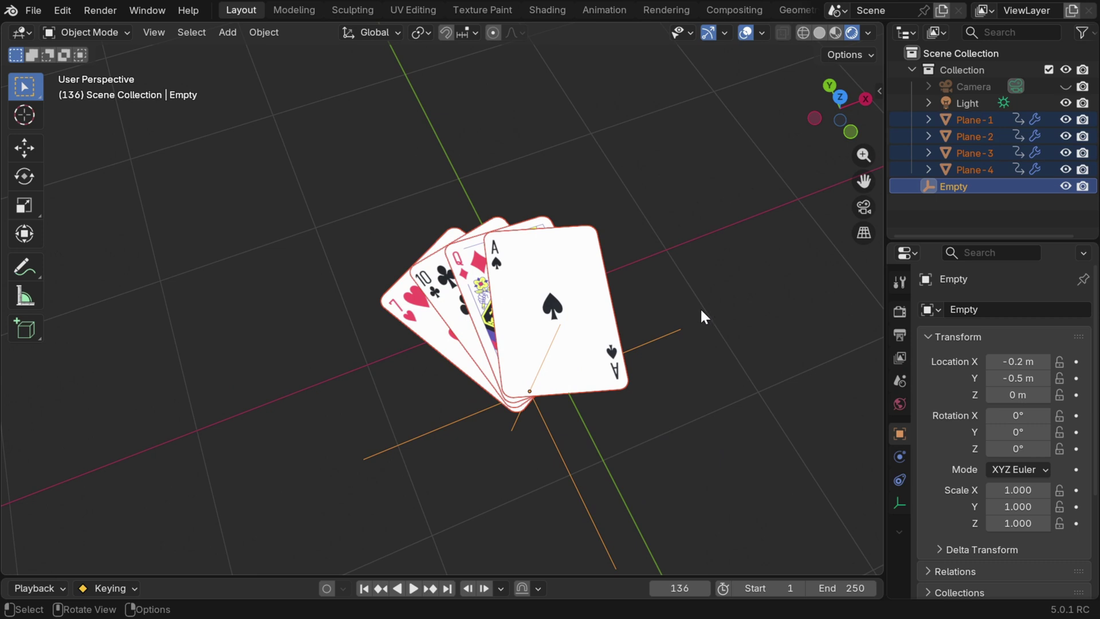
pyautogui.keyDown('shift'); pyautogui.click(676, 330); pyautogui.keyUp('shift')
pyautogui.keyDown('shift'); pyautogui.click(676, 330); pyautogui.keyUp('shift')
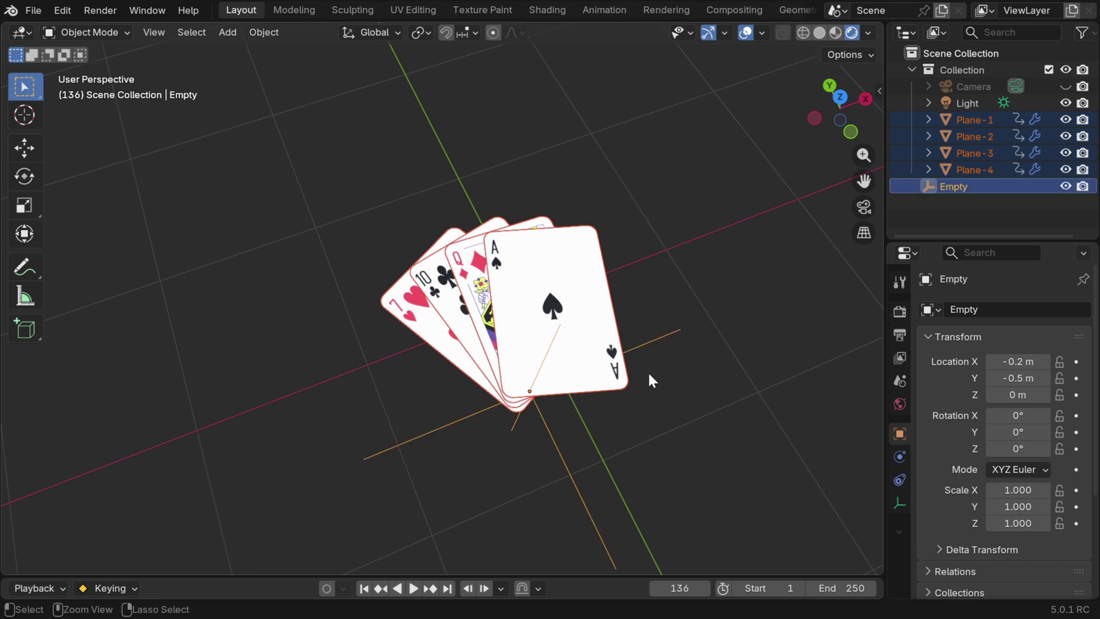
pyautogui.hotkey('ctrl', 'p')
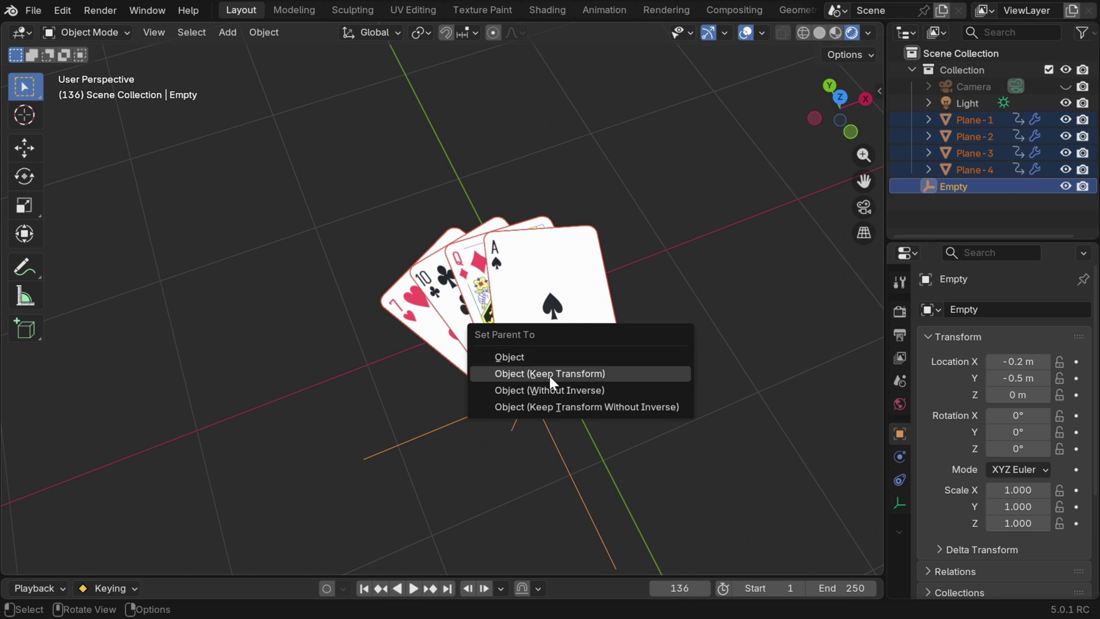
pyautogui.click(610, 371)
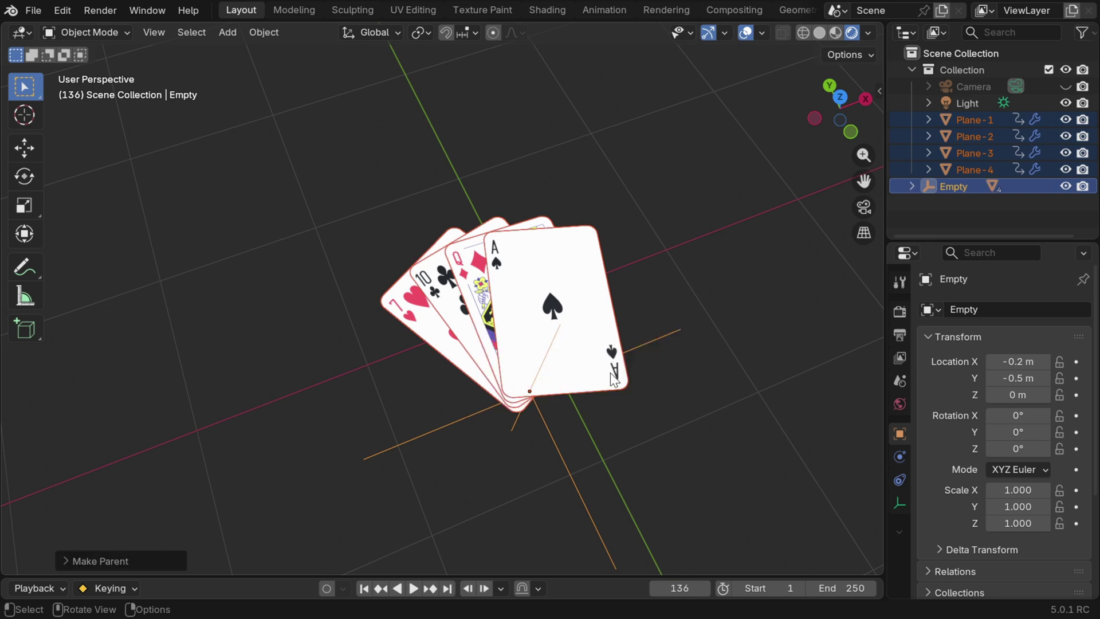
# Select only the empty and rotate it about 44° around the global X axis to tilt the cards
pyautogui.click(678, 378)
pyautogui.click(664, 336)
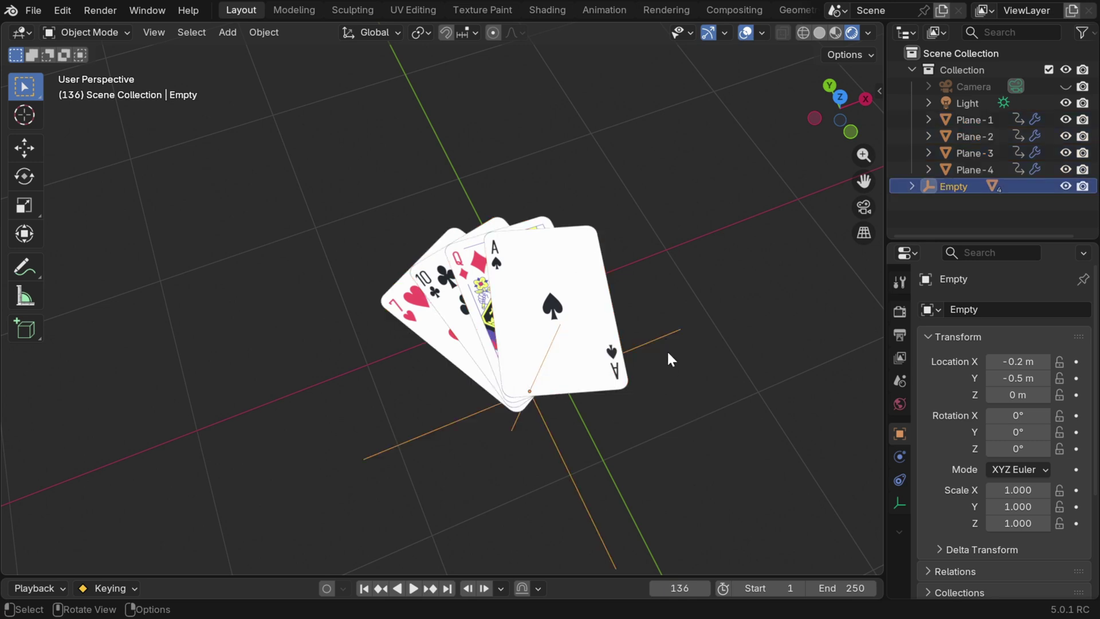
pyautogui.press('r')
pyautogui.press('x')
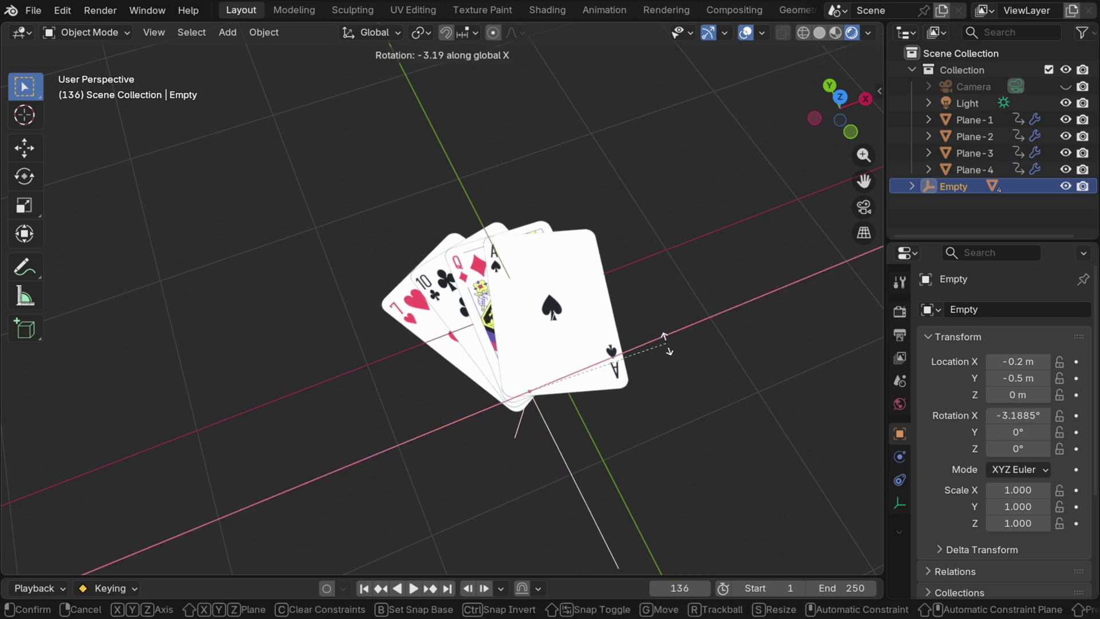
pyautogui.click(724, 492)
pyautogui.moveTo(727, 496); pyautogui.dragTo(712, 368, button='middle')
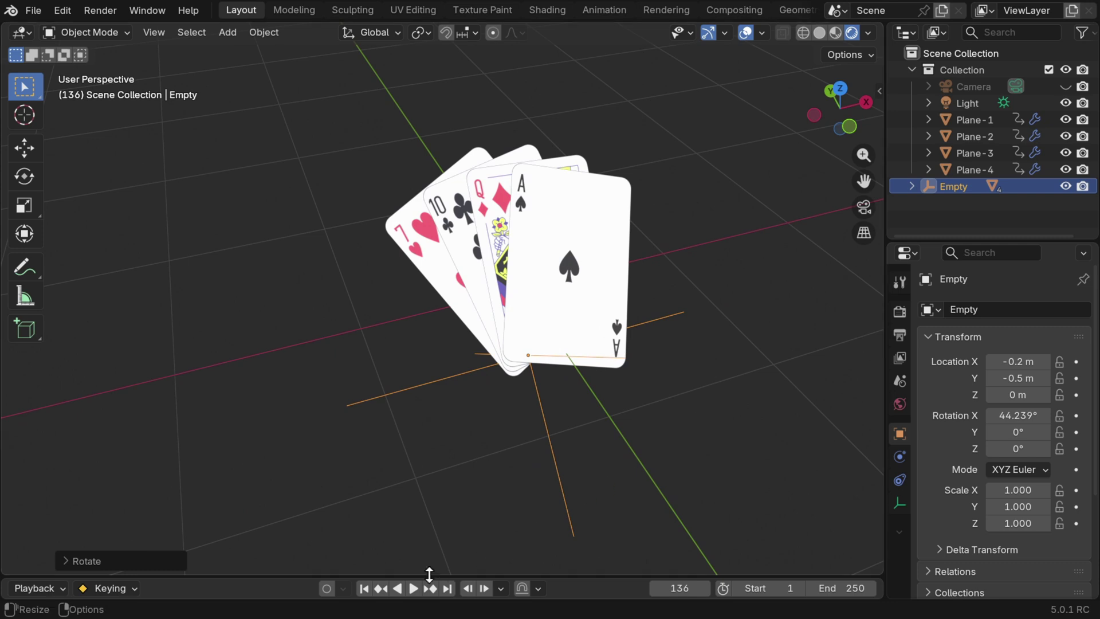
# Play the animation from the first frame to check the tilted cards fanning out, and restart it from a closer view
pyautogui.click(365, 589)
pyautogui.click(413, 589)
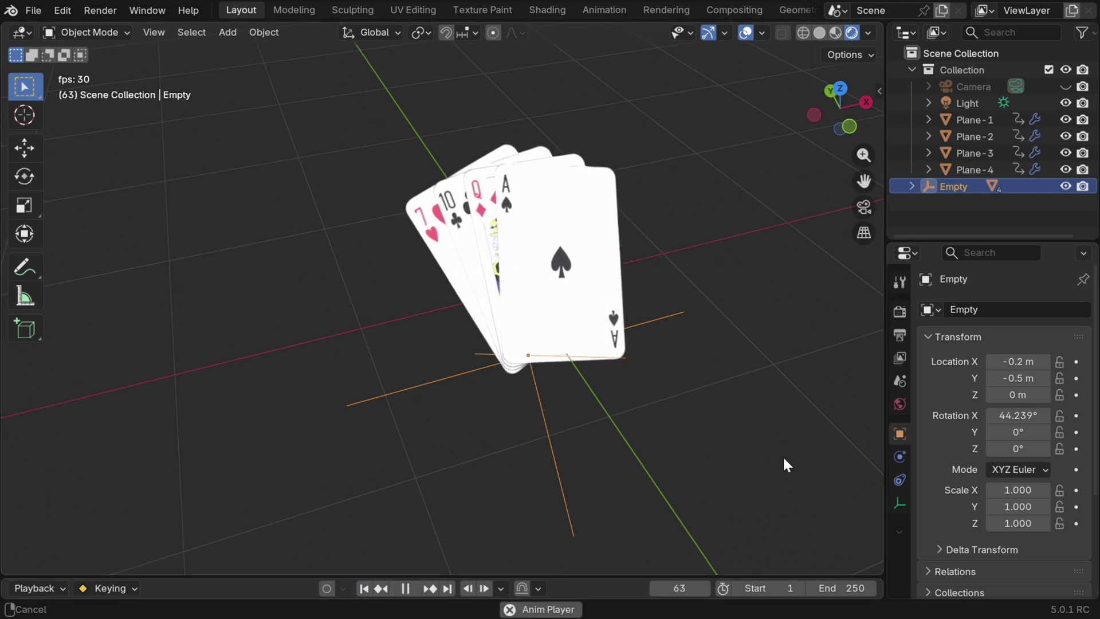
pyautogui.keyDown('ctrl'); pyautogui.moveTo(782, 455); pyautogui.dragTo(660, 433, button='middle'); pyautogui.keyUp('ctrl')
pyautogui.click(364, 588)
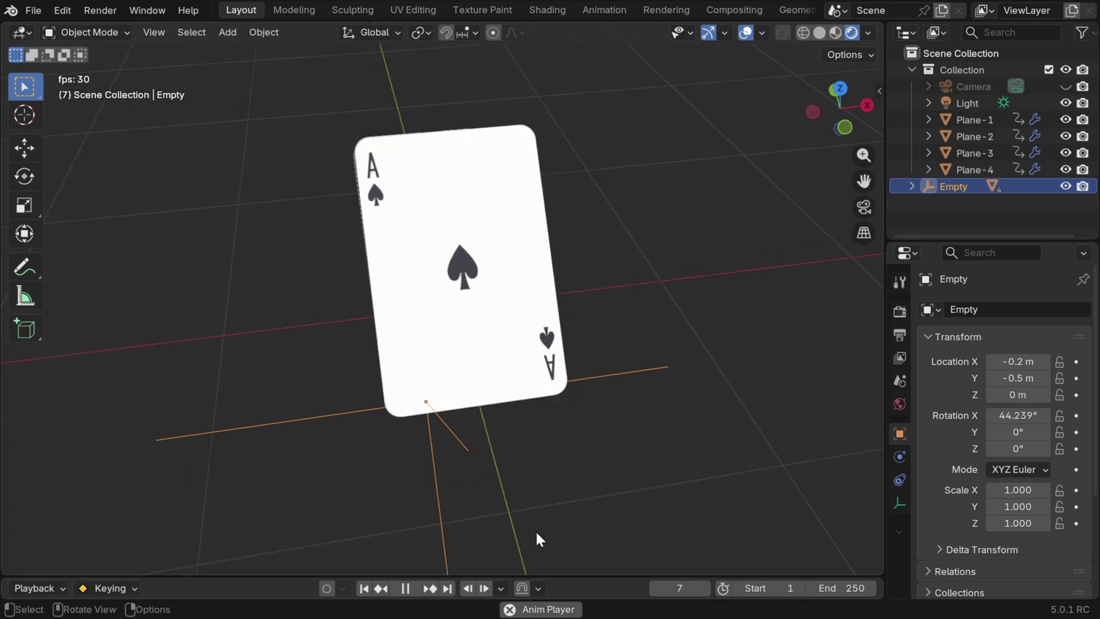